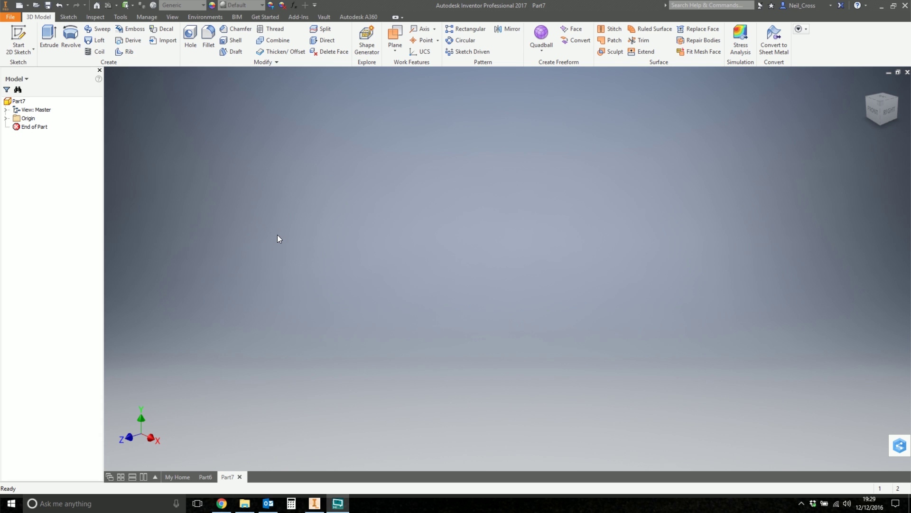
Sketch a 100 by 100 mm rectangle centred on the origin of the XY plane and finish the sketch.
click(19, 38)
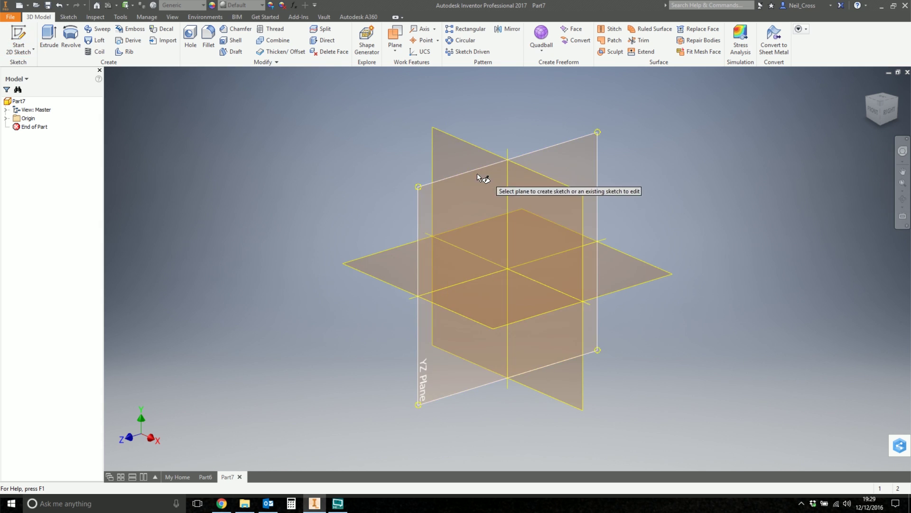
click(436, 130)
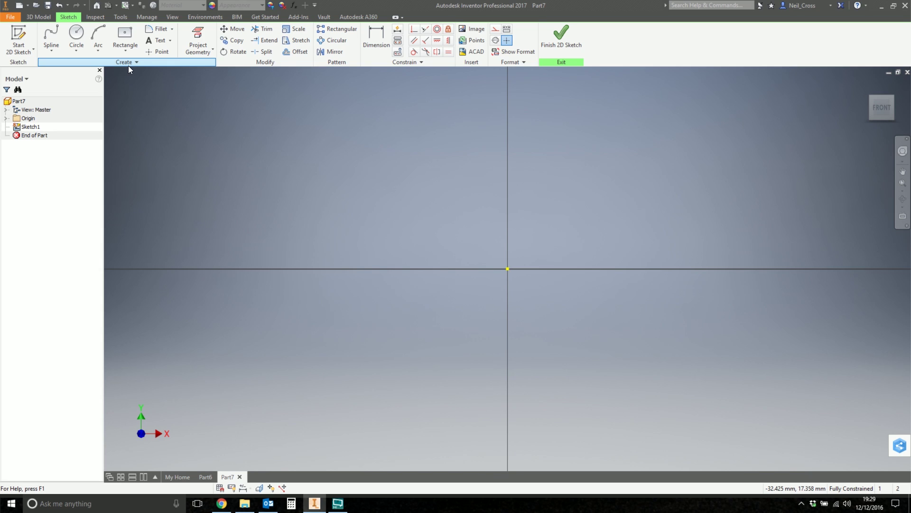
click(125, 47)
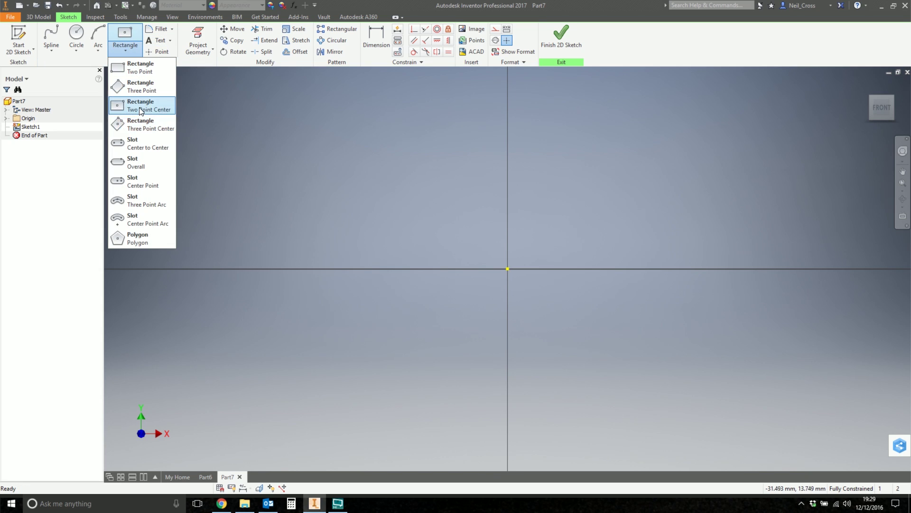
click(148, 126)
click(508, 268)
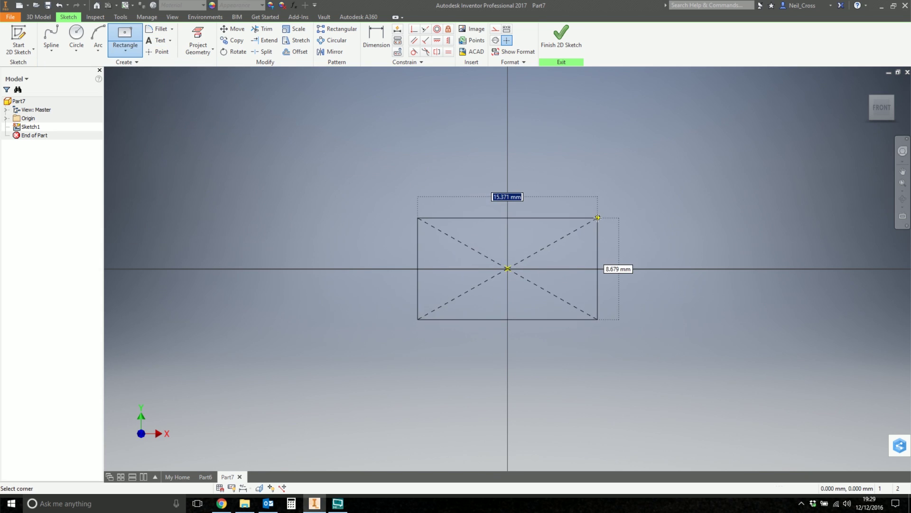
text(100)
key(Tab)
text(1)
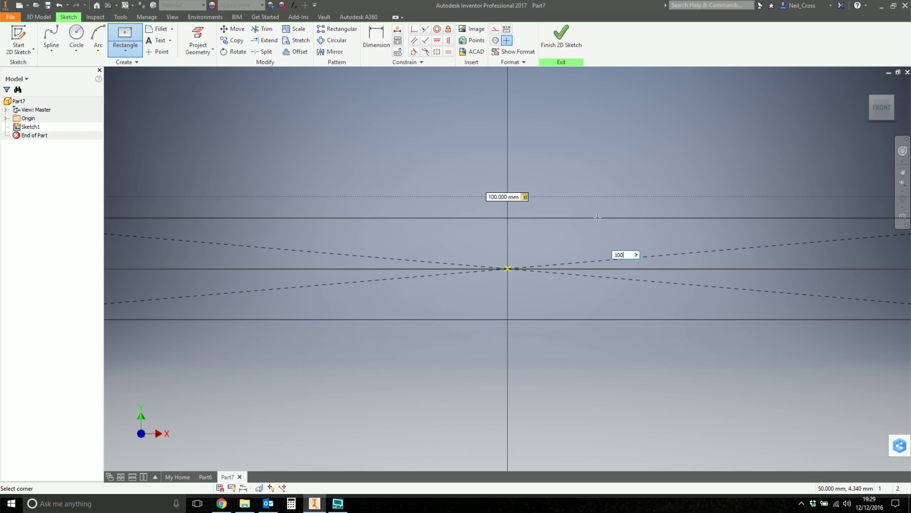
text(00)
key(Return)
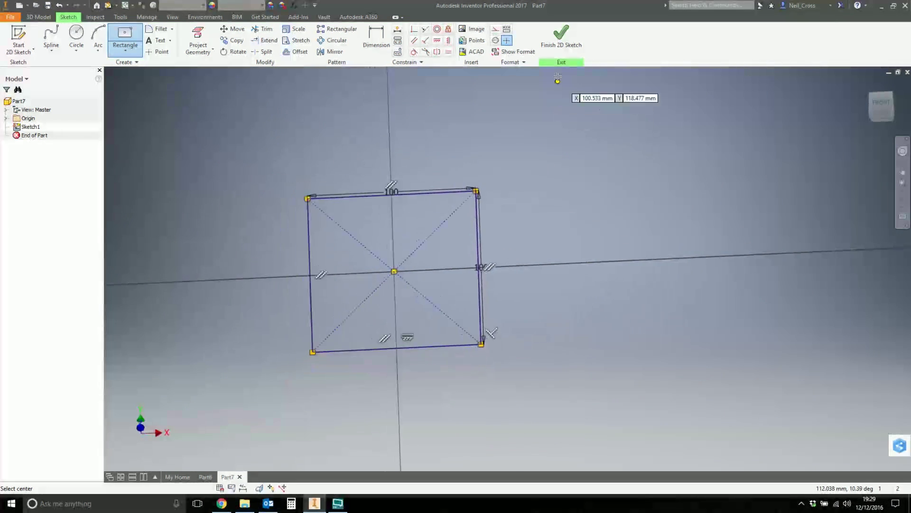
click(561, 46)
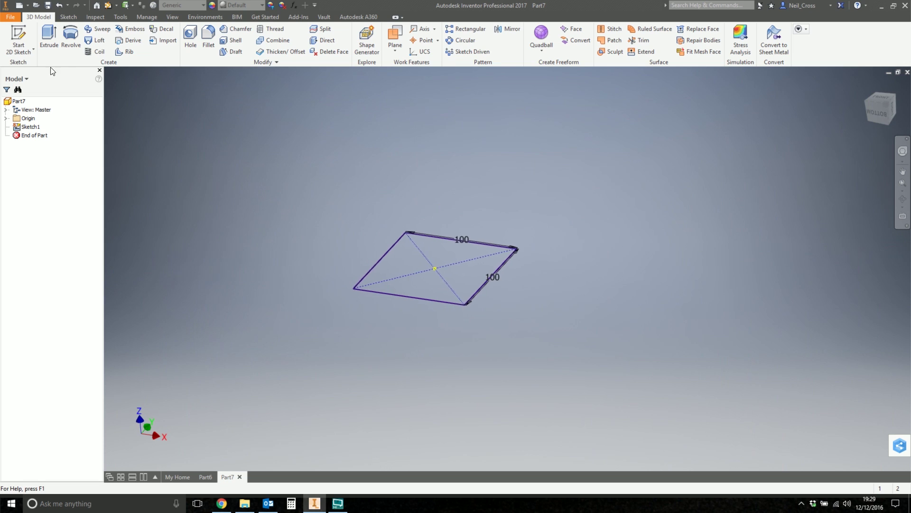
Start a new 2D sketch on a work plane offset above the square's plane.
click(18, 39)
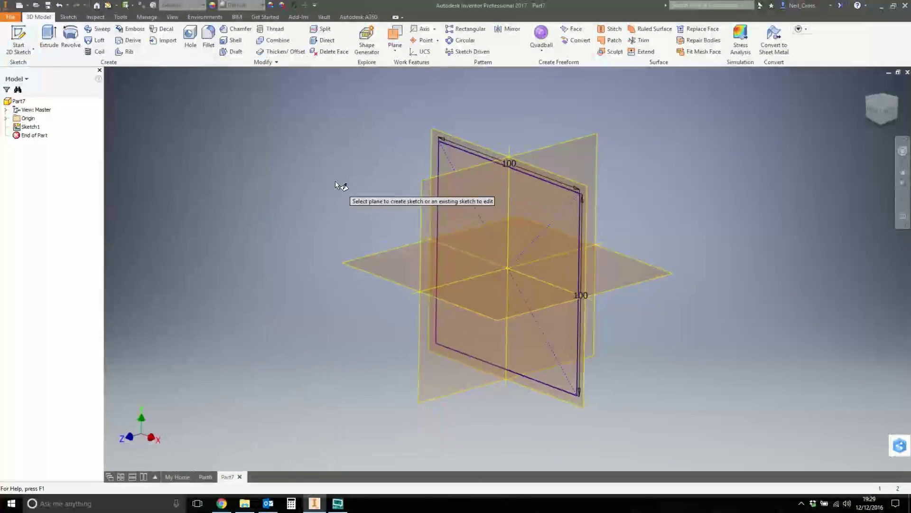
drag(360, 250, 361, 138)
key(Return)
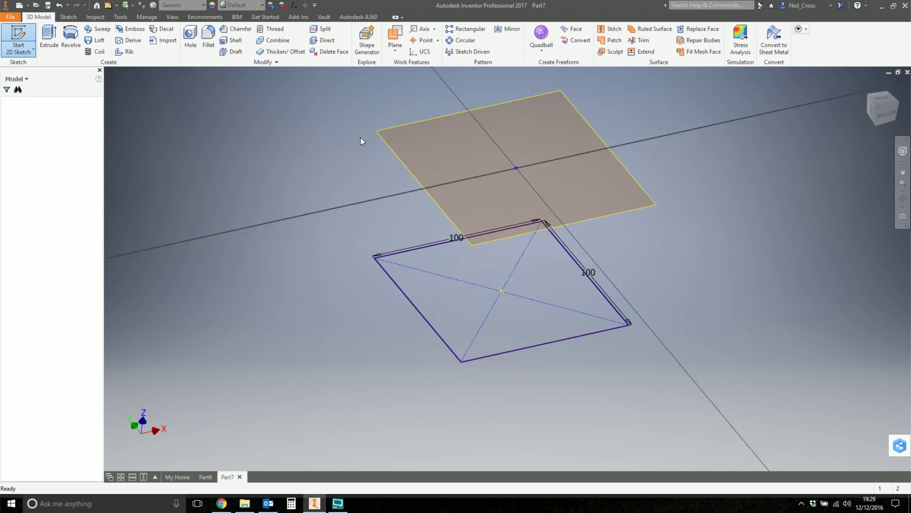
Sketch a 50 mm diameter circle centred on the origin of the offset plane and finish the sketch.
click(77, 36)
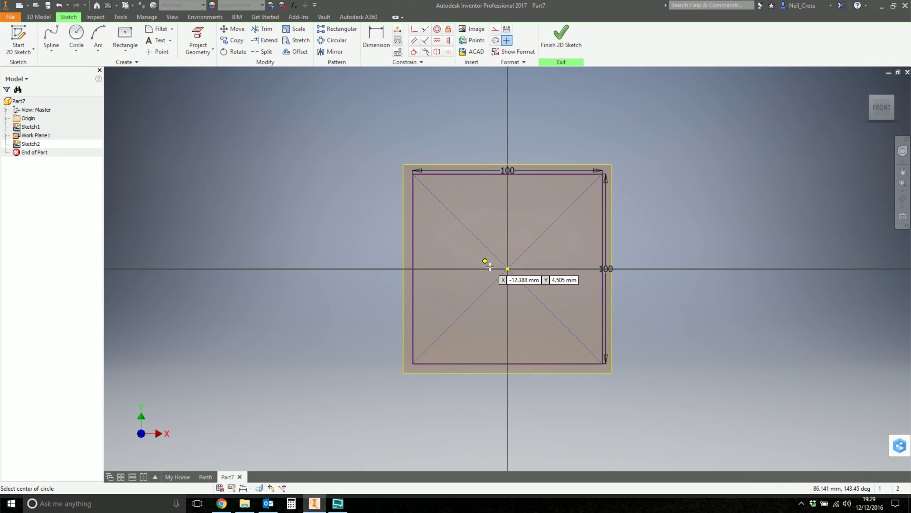
click(507, 269)
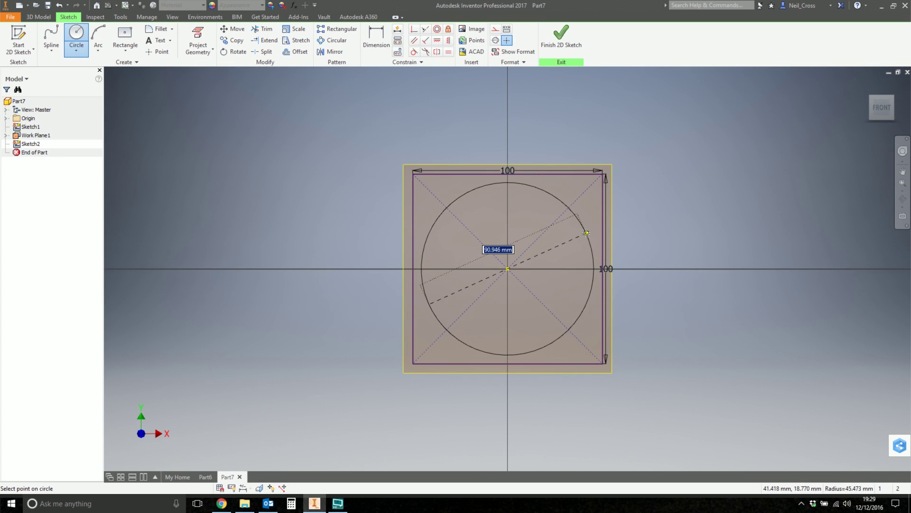
text(50)
key(Return)
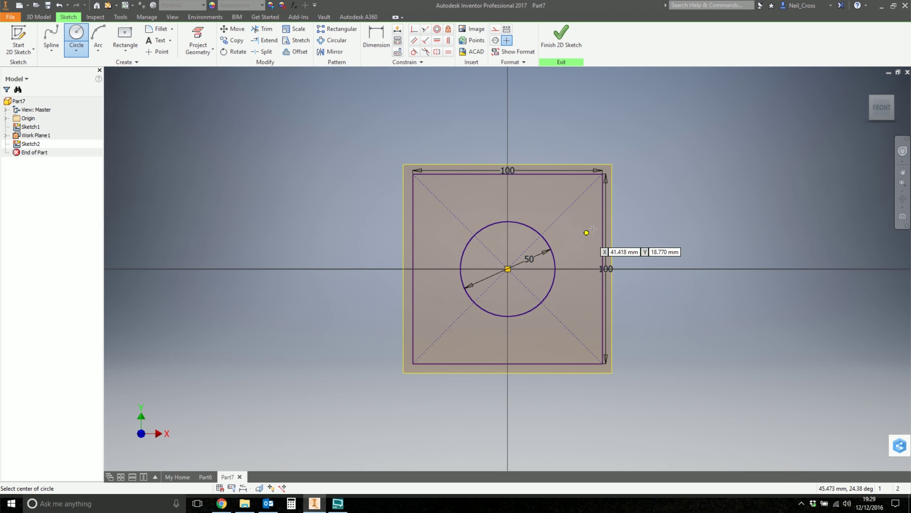
click(551, 41)
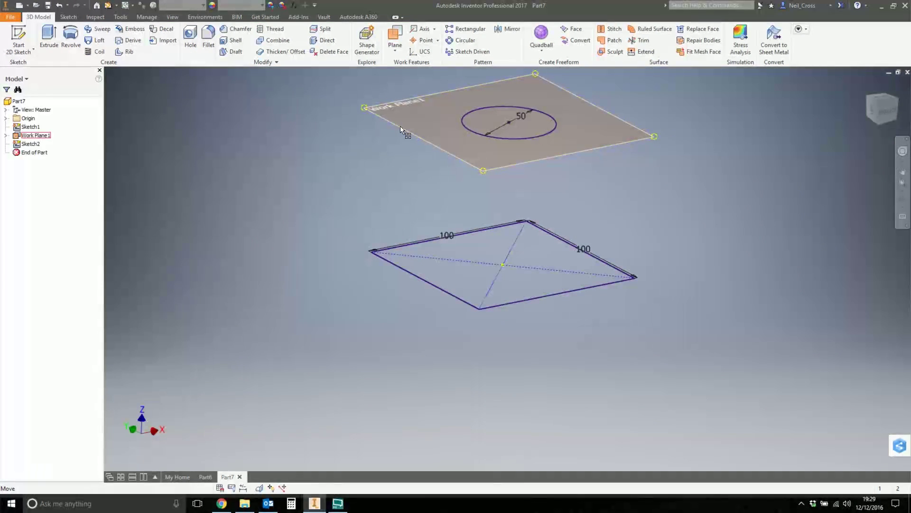
Hide the offset work plane that holds the circle sketch.
click(401, 126)
right_click(401, 126)
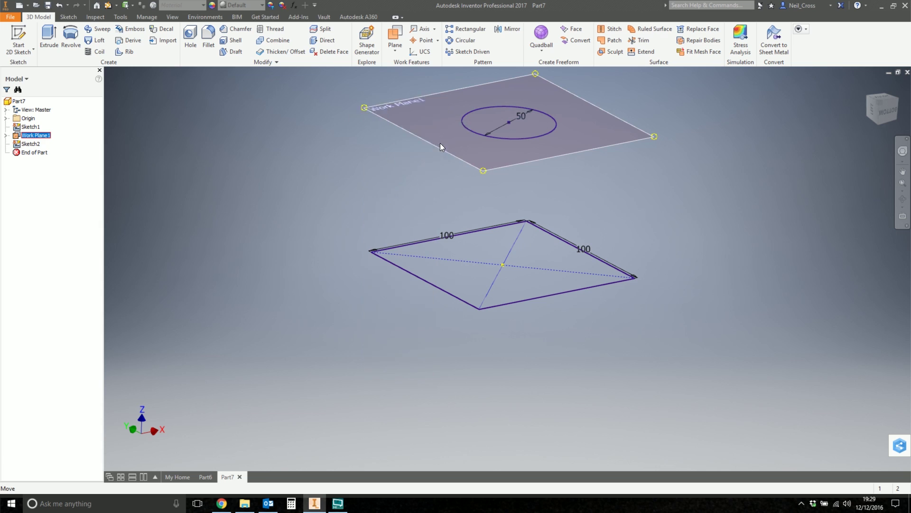
click(440, 144)
Set up a solid loft with the square and the circle as its sections.
click(98, 40)
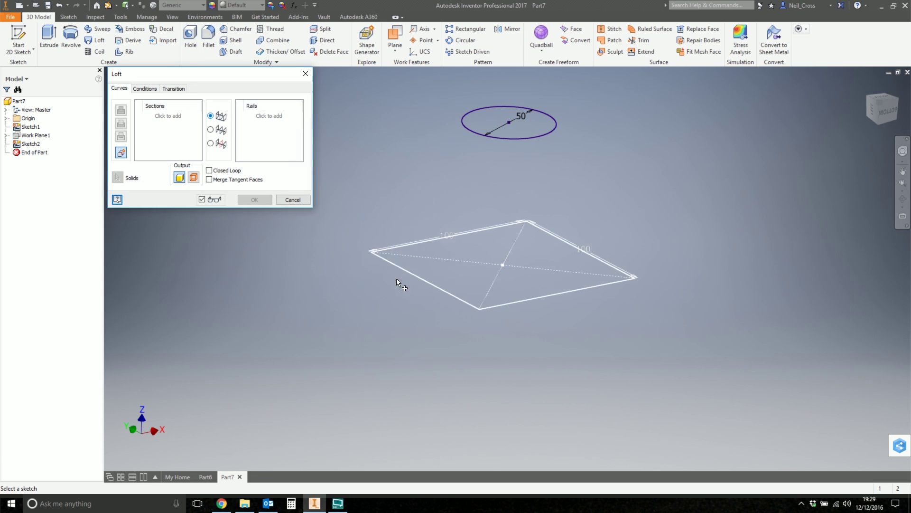
click(412, 274)
click(476, 133)
shift+middle_drag(379, 197, 272, 229)
Apply the Direction Condition to both the square and the circle sections of the loft.
click(150, 88)
click(191, 116)
click(183, 137)
click(196, 127)
click(188, 149)
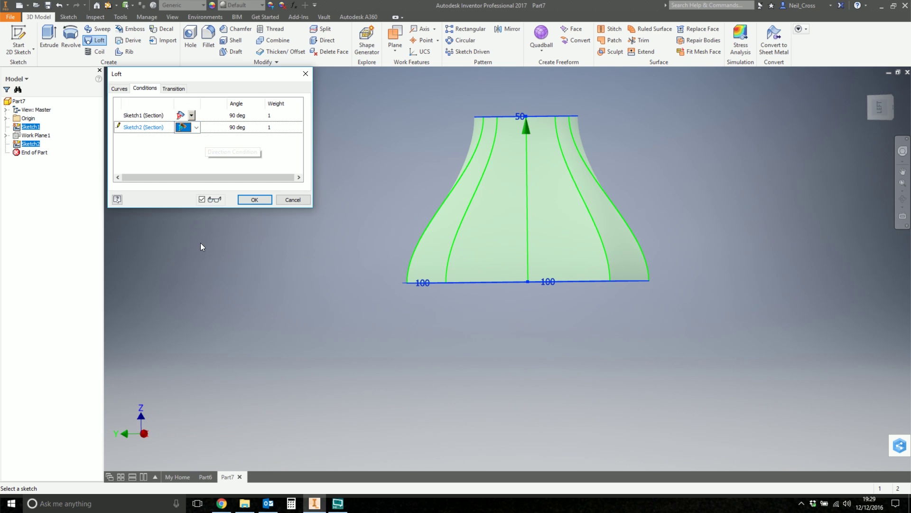
Try the free condition on the circle section, restore its Direction Condition, and create the loft.
click(196, 127)
click(182, 137)
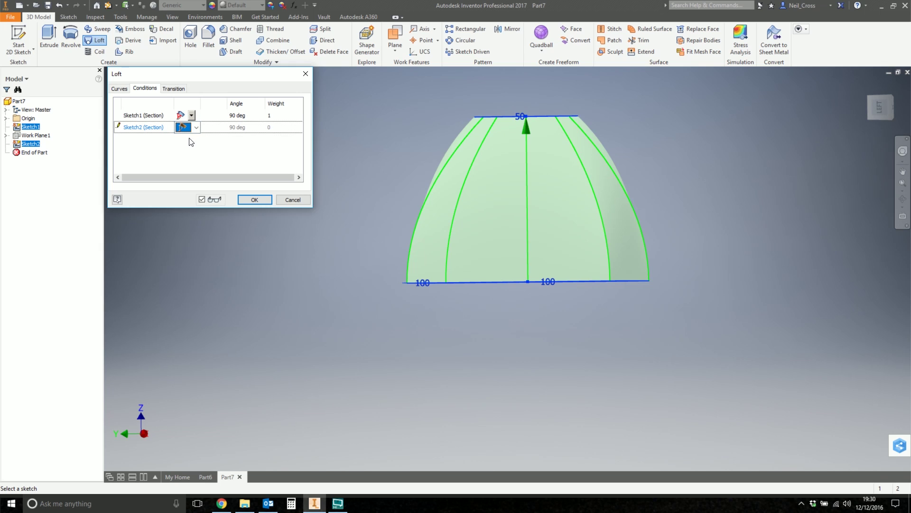
click(187, 127)
click(188, 149)
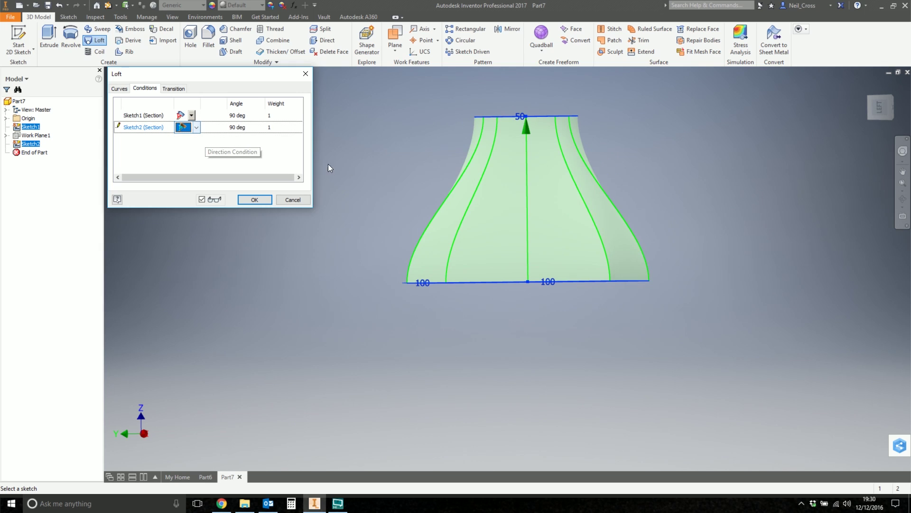
click(255, 199)
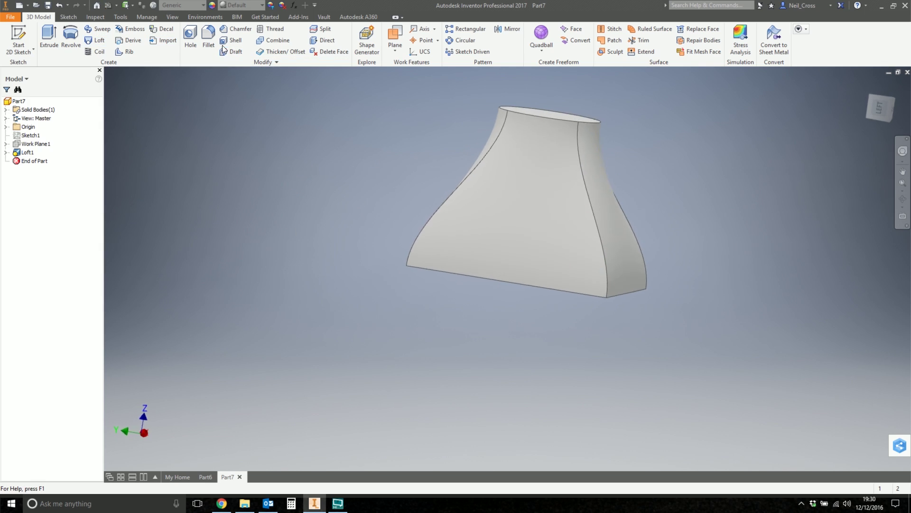
Fillet the whole edge loop of the loft's square base face with a 10 mm radius.
click(260, 122)
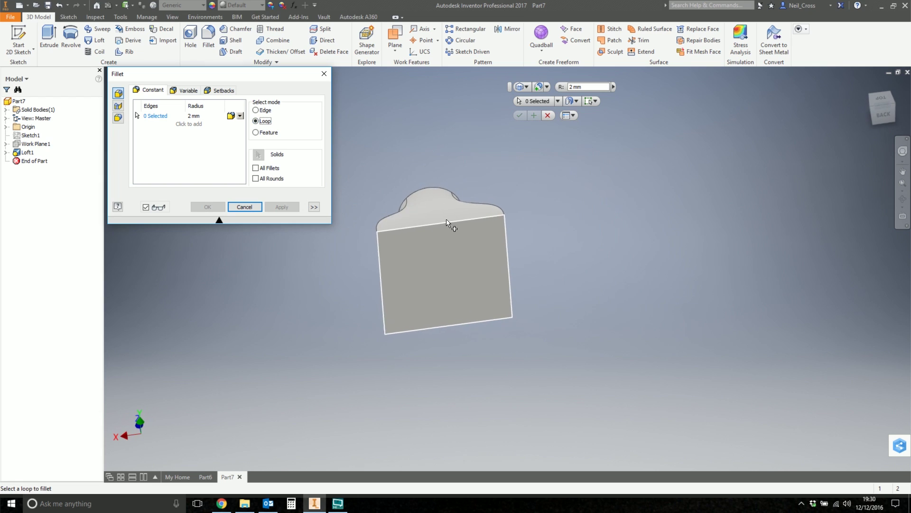
click(450, 222)
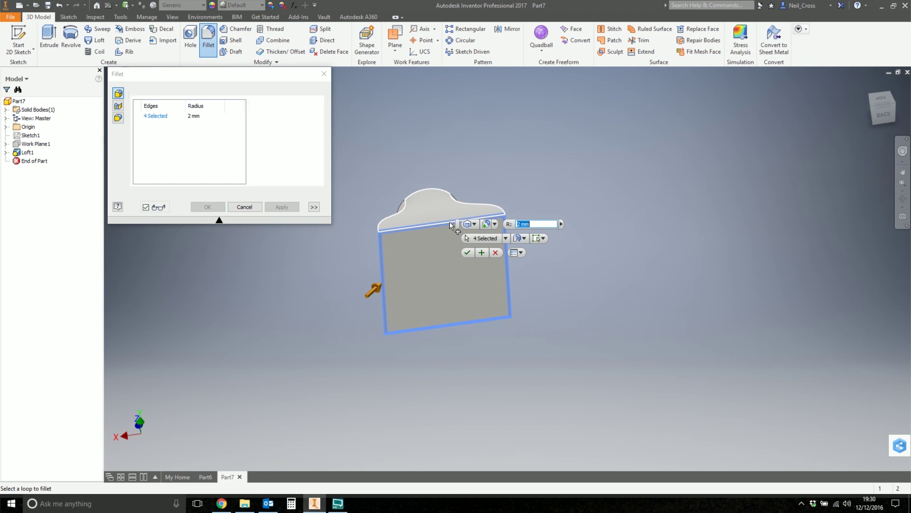
click(193, 115)
text(10)
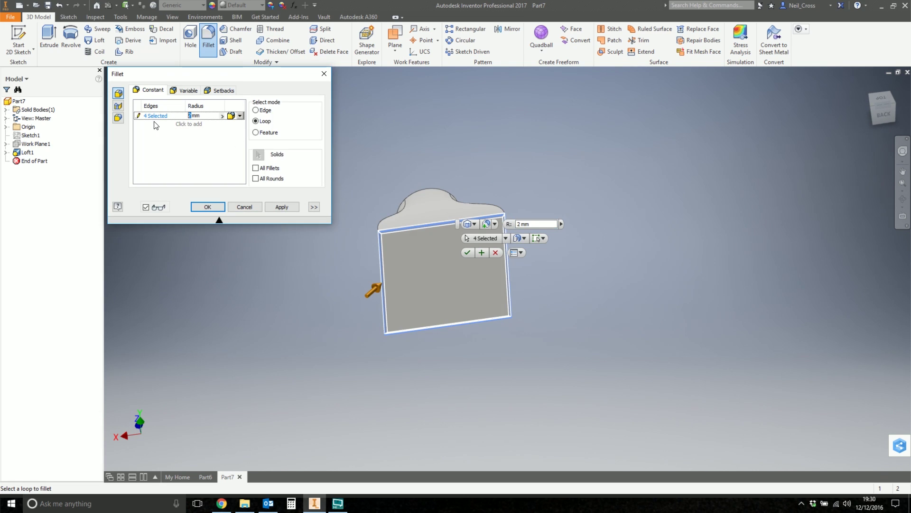
click(207, 207)
key(F6)
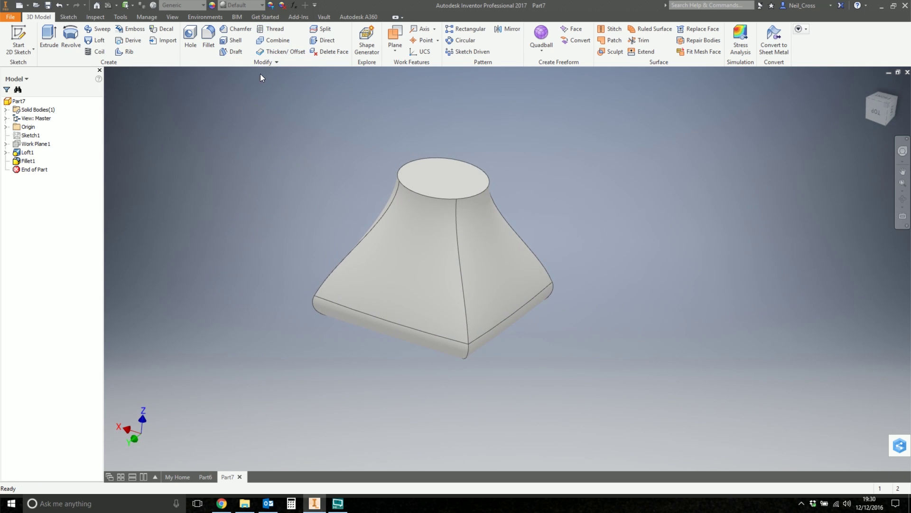
Mirror the whole solid about its circular end face, keeping the original and joining both halves.
click(509, 30)
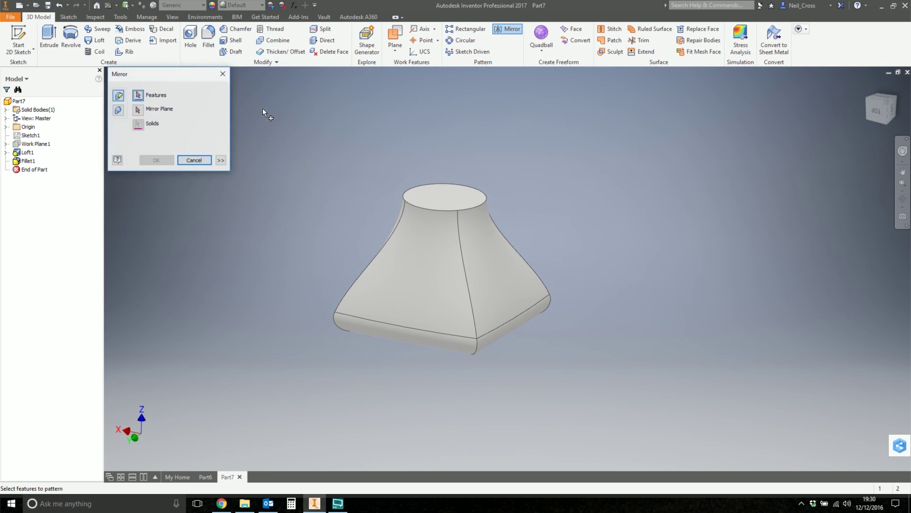
click(123, 110)
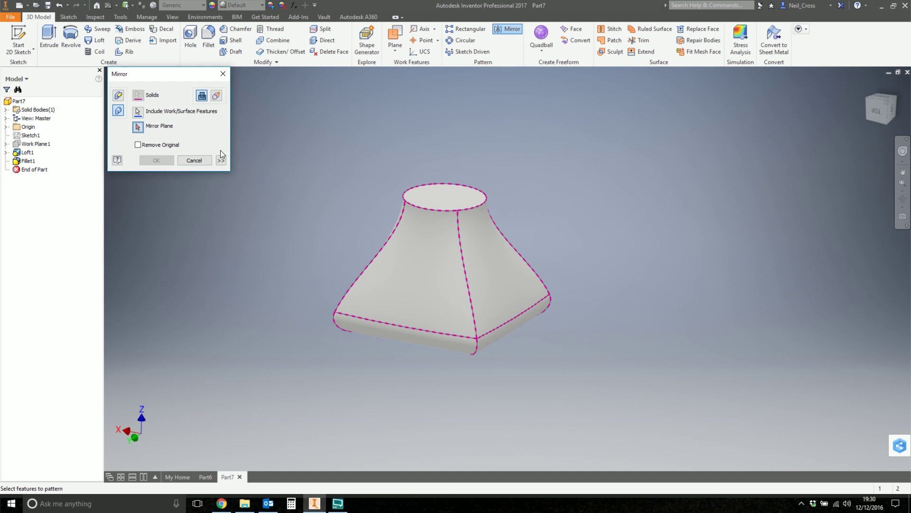
click(156, 161)
key(F5)
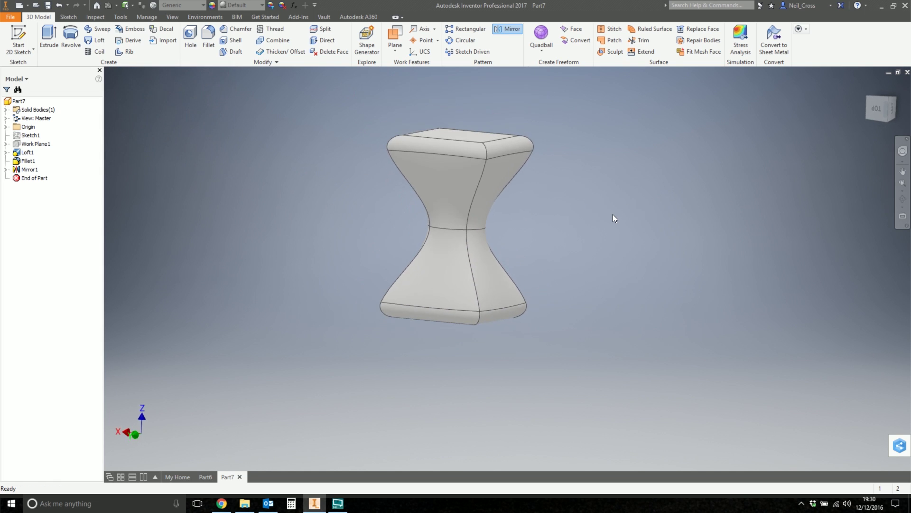
scroll(652, 201, up, 4)
scroll(709, 216, down, 4)
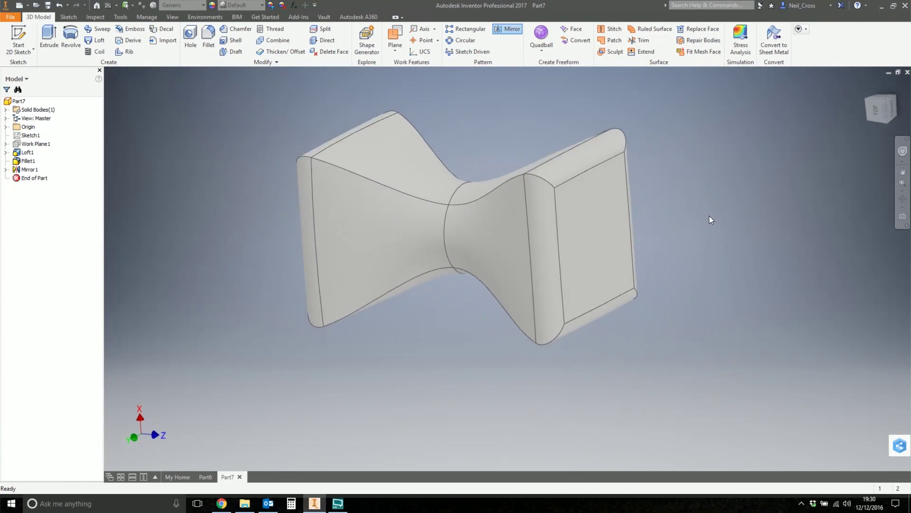
shift+middle_drag(708, 215, 399, 201)
key(F5)
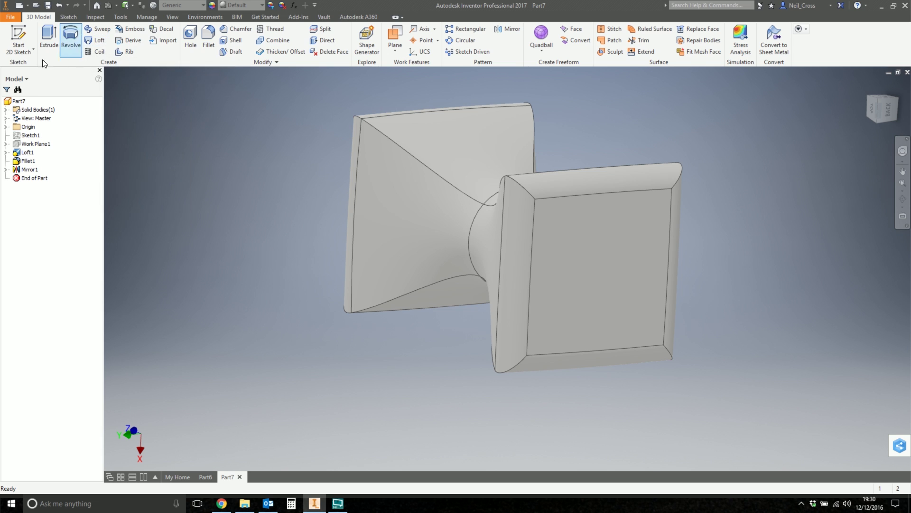
Start a 2D sketch on a new work plane offset 60 mm from the origin's XZ plane.
click(19, 42)
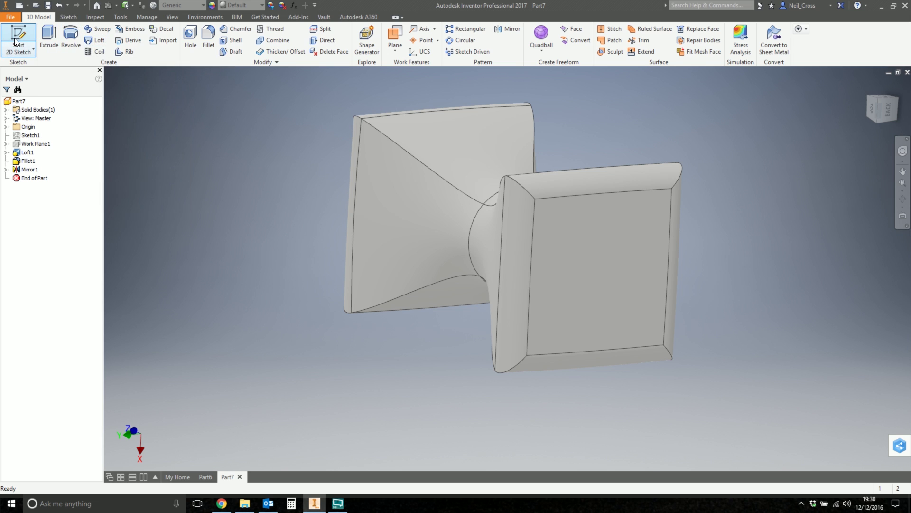
click(5, 126)
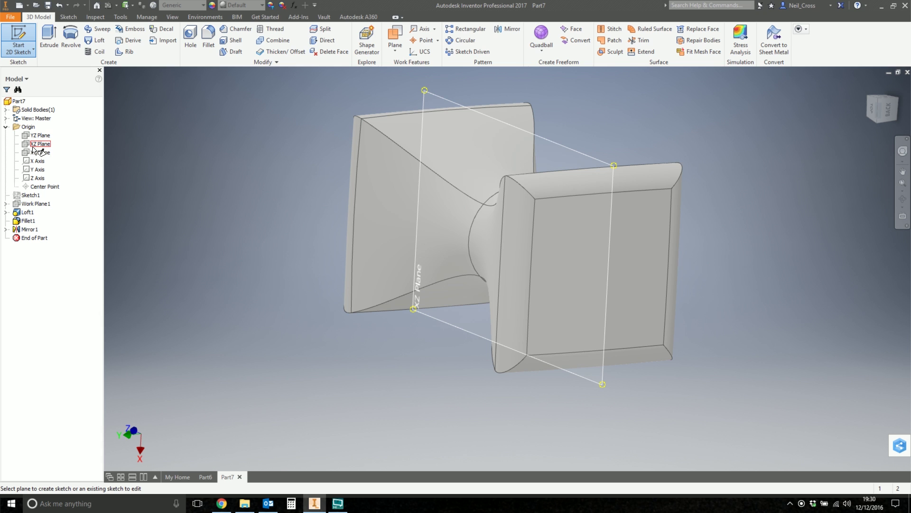
drag(33, 148, 173, 129)
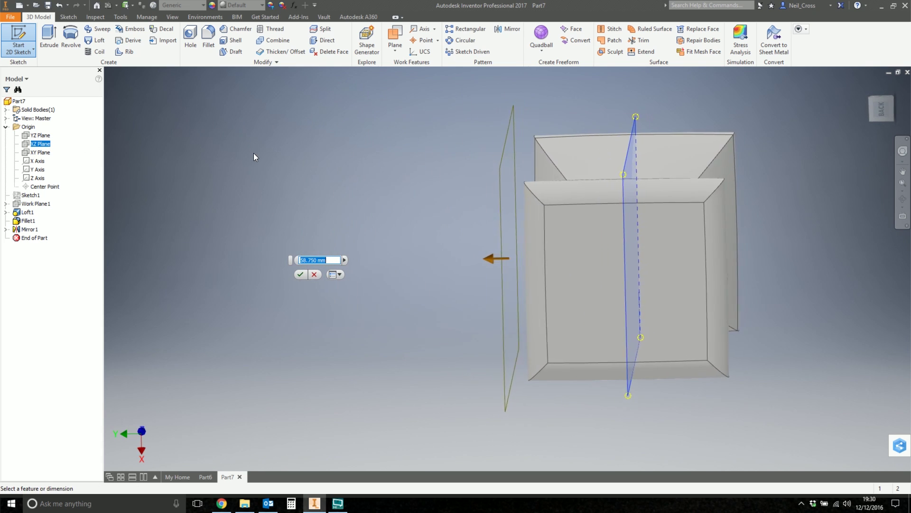
shift+middle_drag(253, 162, 288, 249)
text(60)
key(Return)
middle_drag(417, 284, 496, 269)
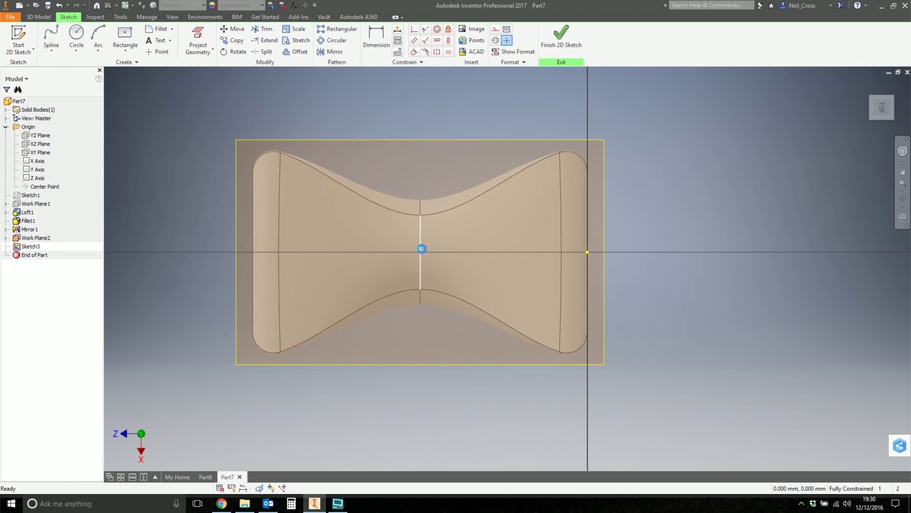
scroll(422, 248, down, 3)
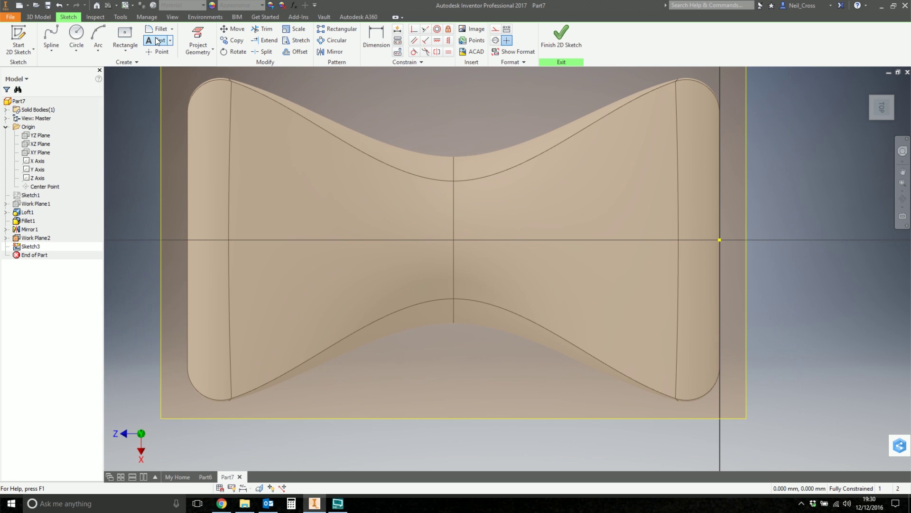
Add a text box across the solid's waist containing OPEN in Tahoma, with a text height of 10 mm.
click(156, 40)
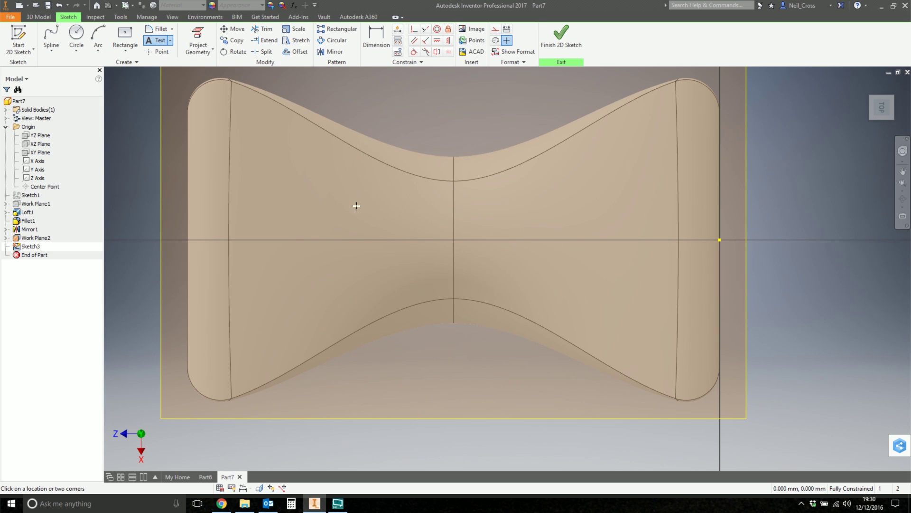
mouse_move(339, 200)
mouse_down()
mouse_move(547, 267)
mouse_move(574, 284)
mouse_up()
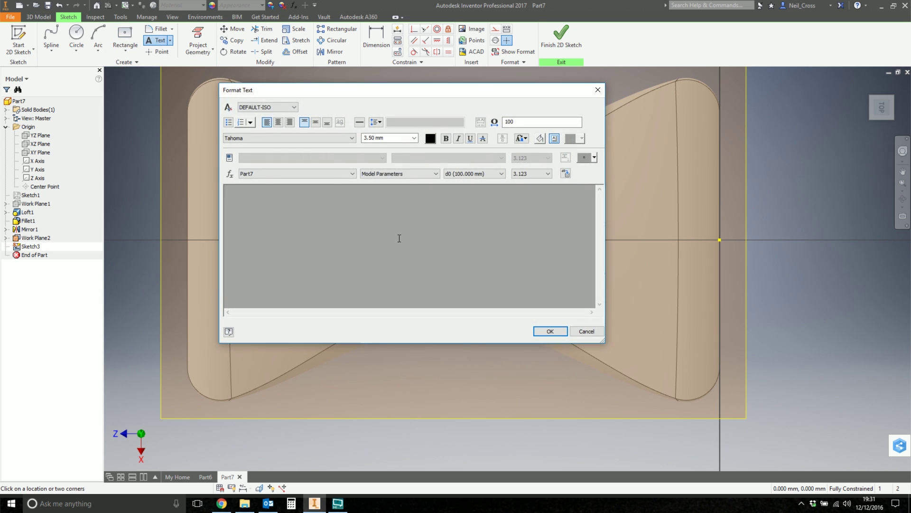
text(OPEN)
key(ctrl+a)
double_click(372, 137)
text(10)
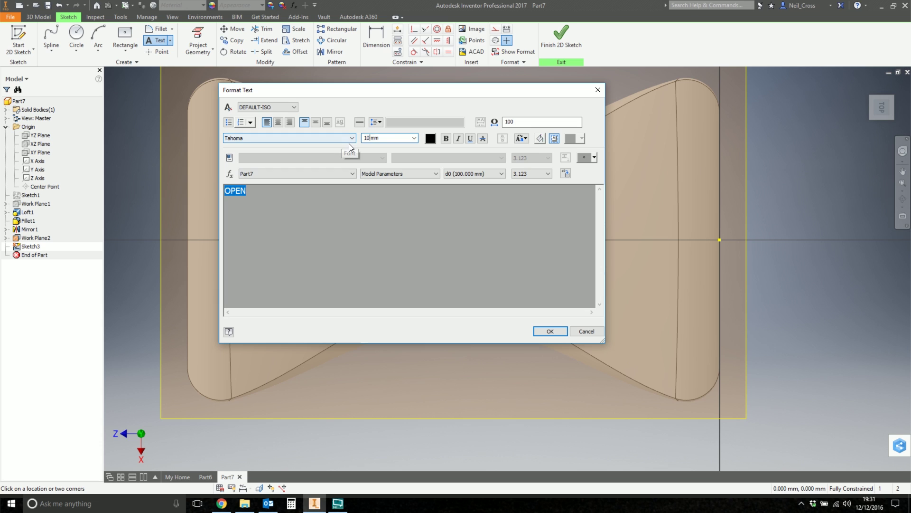
key(Return)
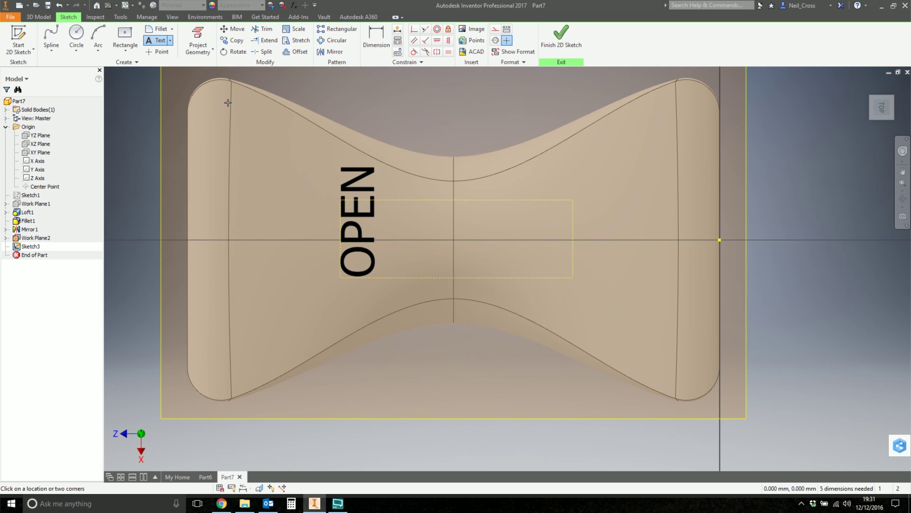
right_click(125, 174)
click(166, 172)
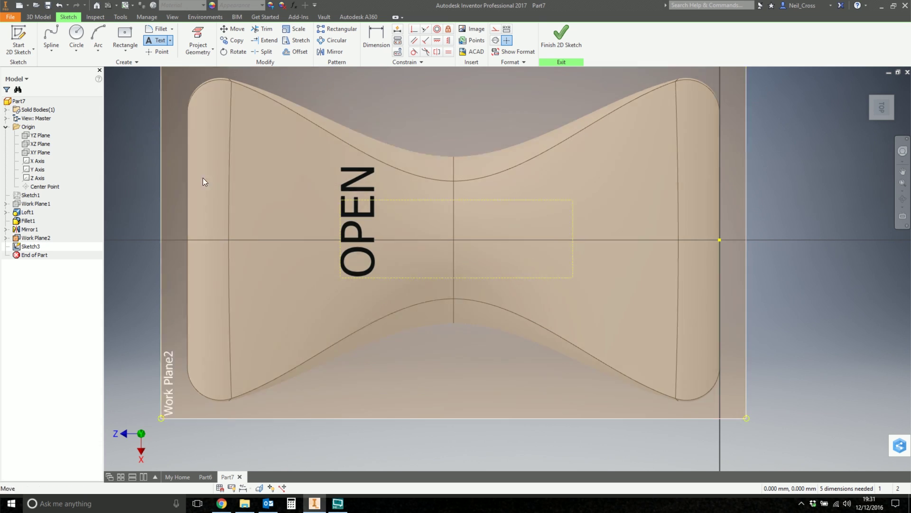
Edit the OPEN text to use center horizontal and middle vertical justification.
double_click(361, 217)
double_click(361, 217)
key(ctrl+a)
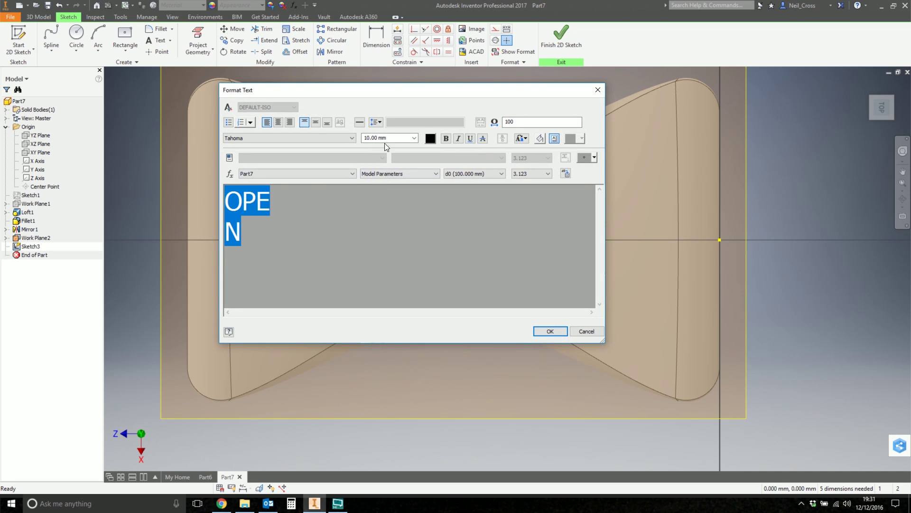
click(278, 122)
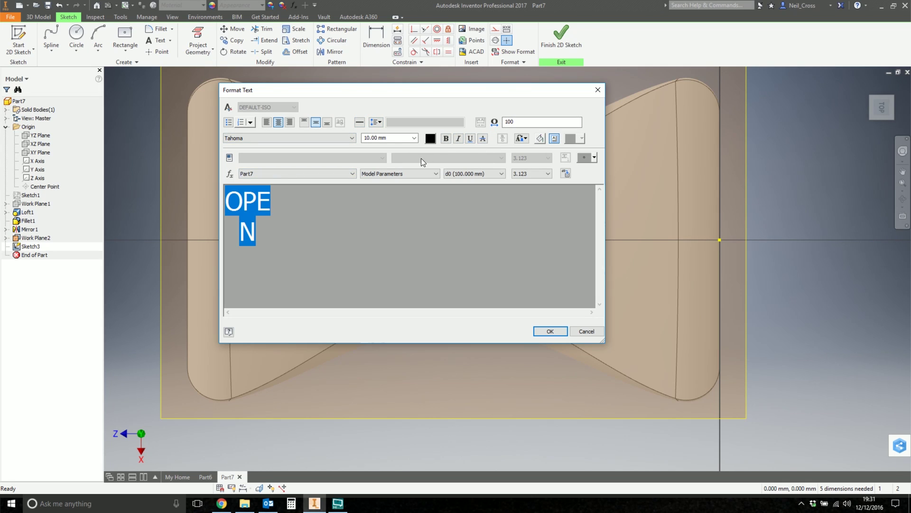
drag(357, 92, 415, 119)
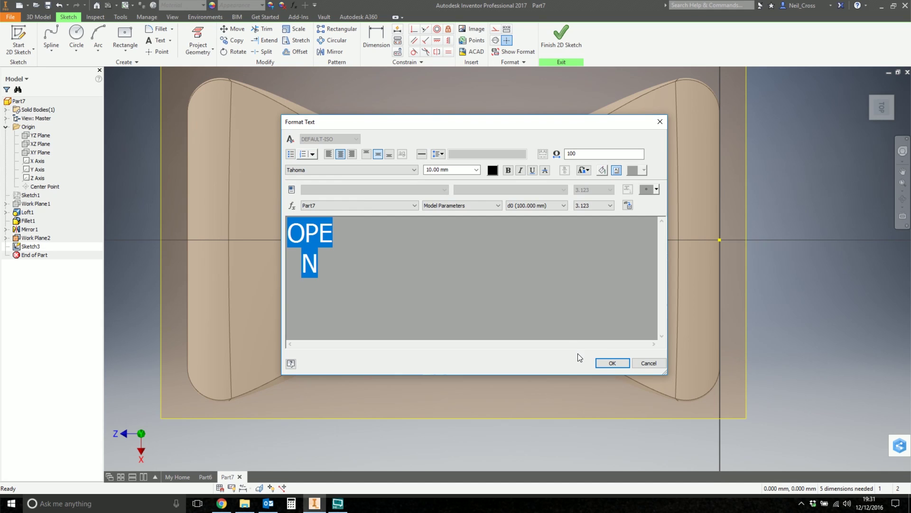
click(610, 363)
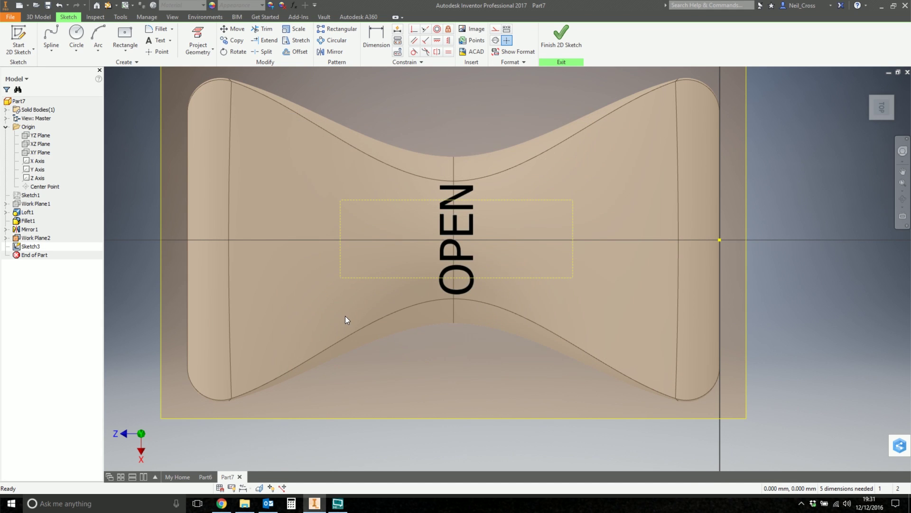
Resize the OPEN text box by its corner and project the solid's waist edge into the sketch.
key(F6)
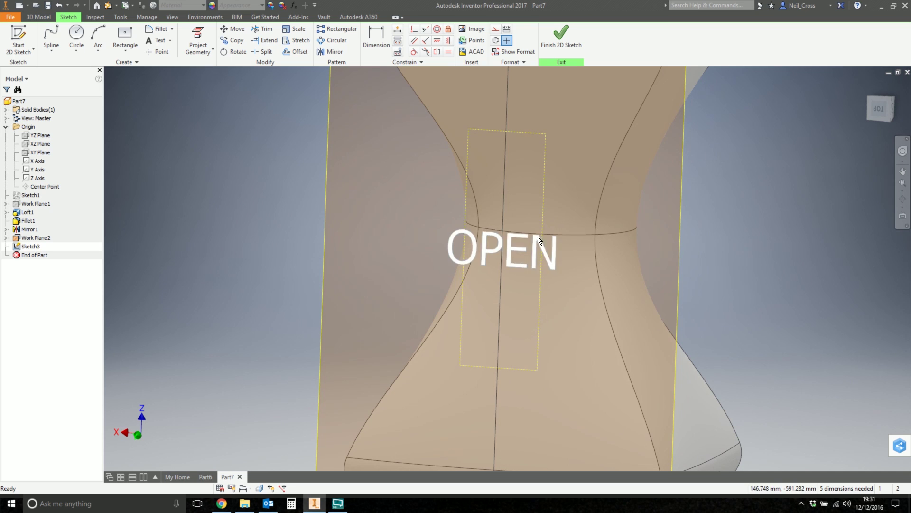
drag(545, 134, 635, 280)
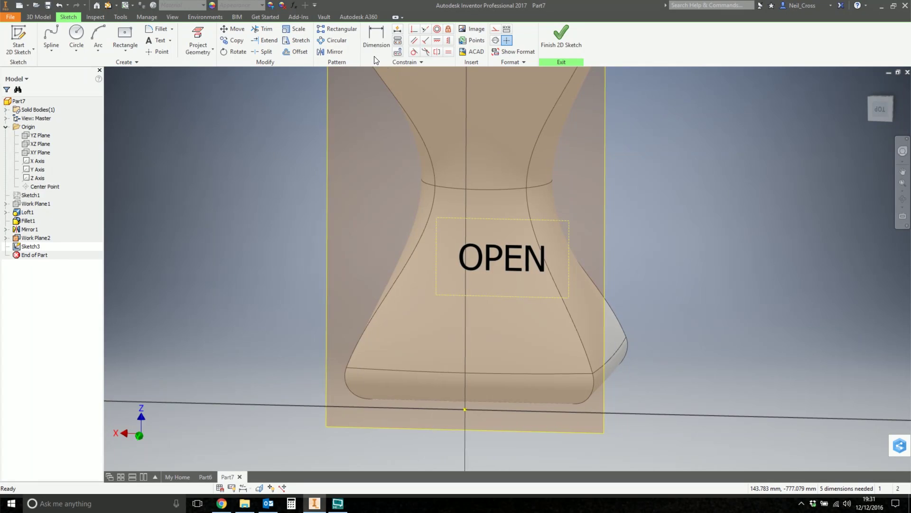
click(198, 41)
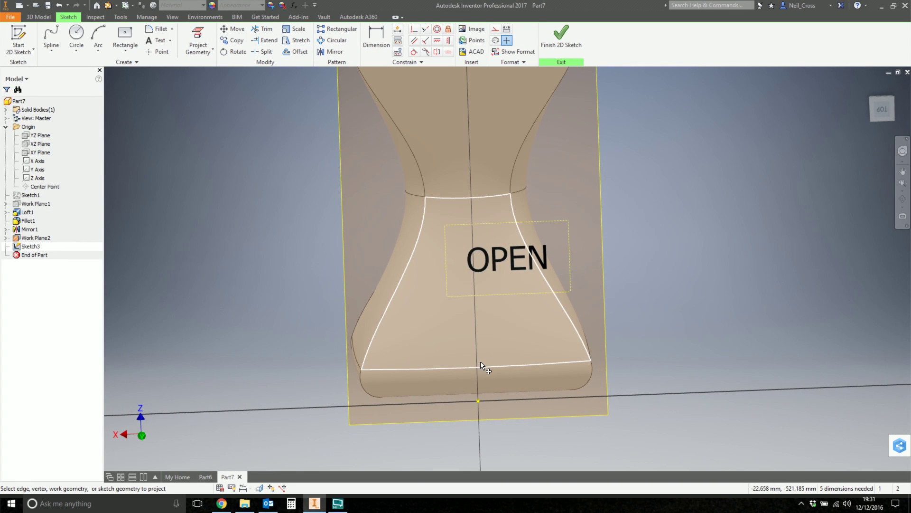
click(484, 201)
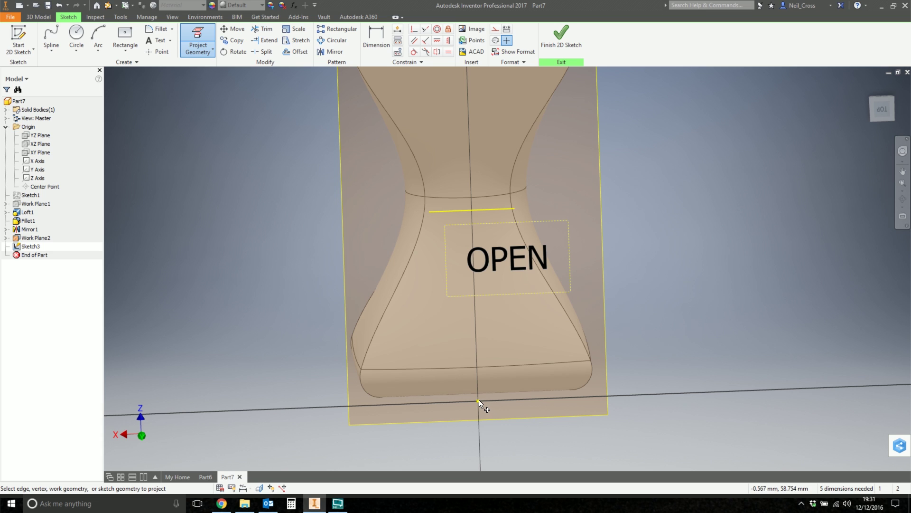
Align the text box's side midpoint horizontally with the projected waist line and its base midpoint vertically with the origin.
click(436, 42)
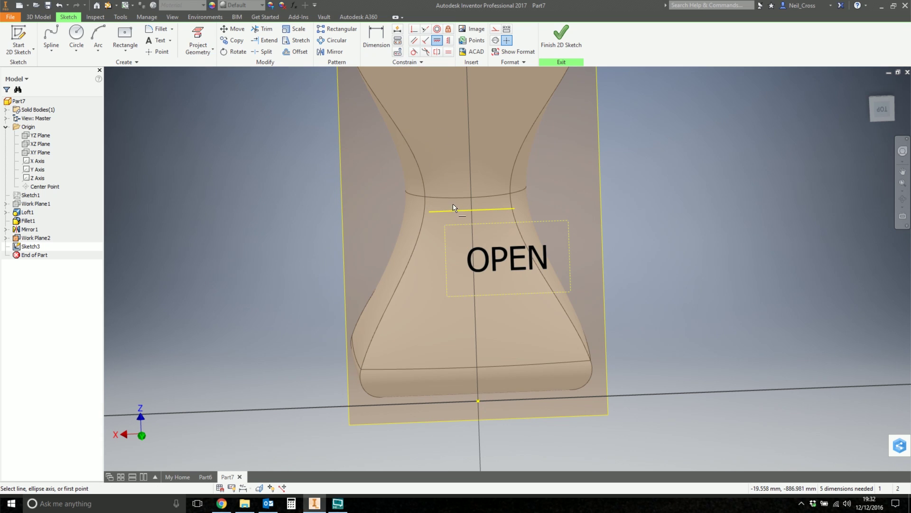
click(447, 261)
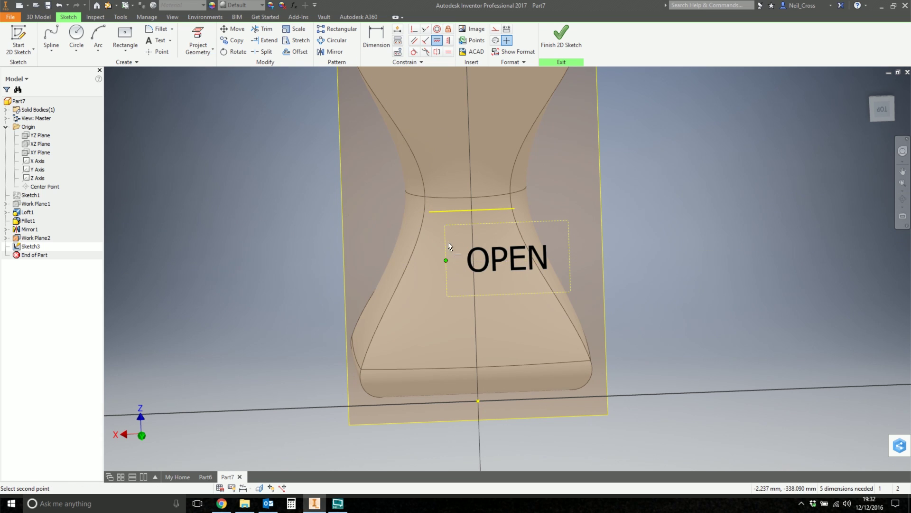
click(430, 212)
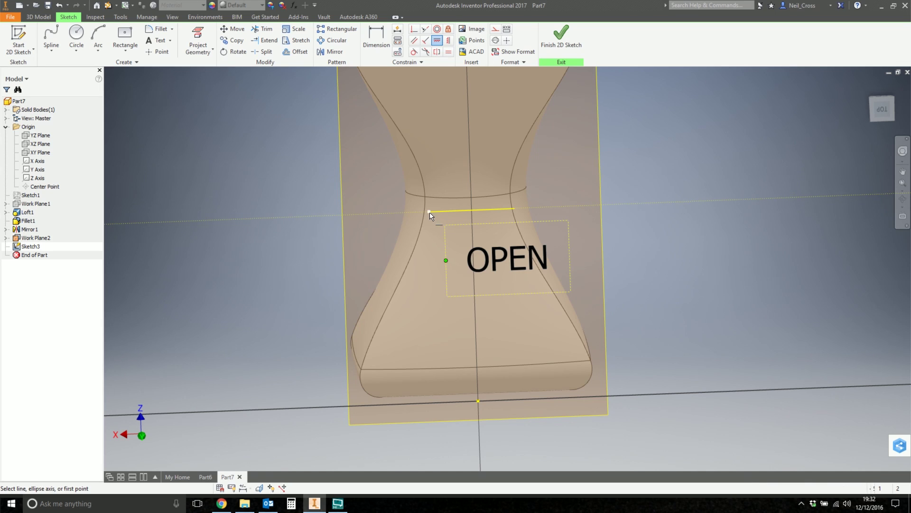
click(449, 40)
click(479, 401)
click(508, 247)
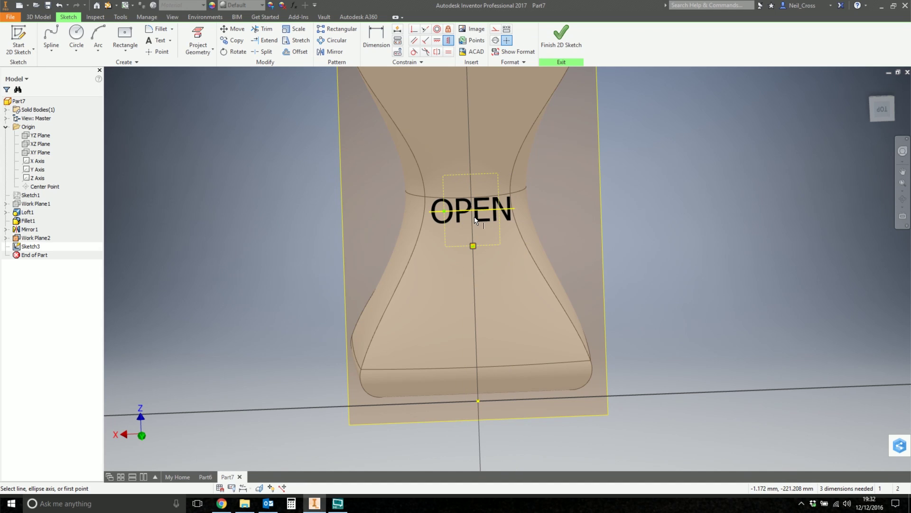
right_click(459, 211)
click(499, 207)
Resize the constrained text box by its corners into a wider frame that encloses the whole word OPEN.
drag(445, 246, 416, 243)
click(436, 41)
click(486, 193)
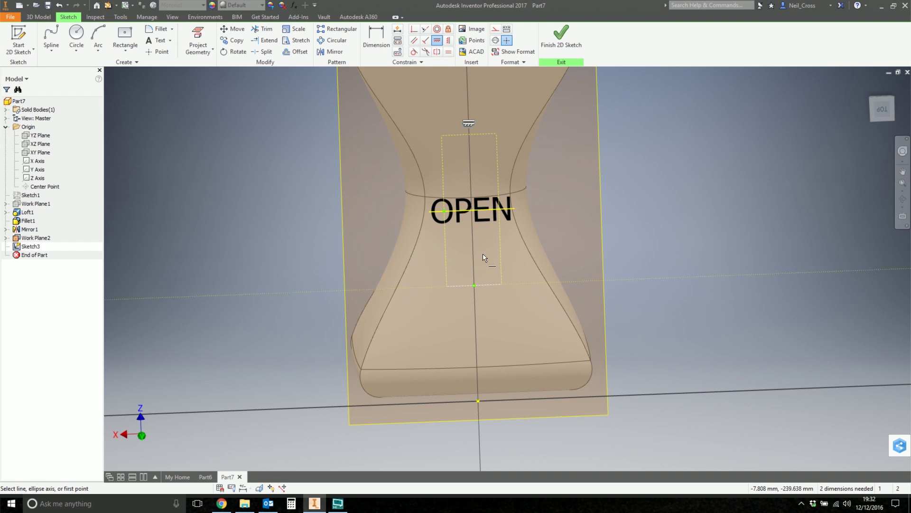
right_click(452, 129)
click(479, 133)
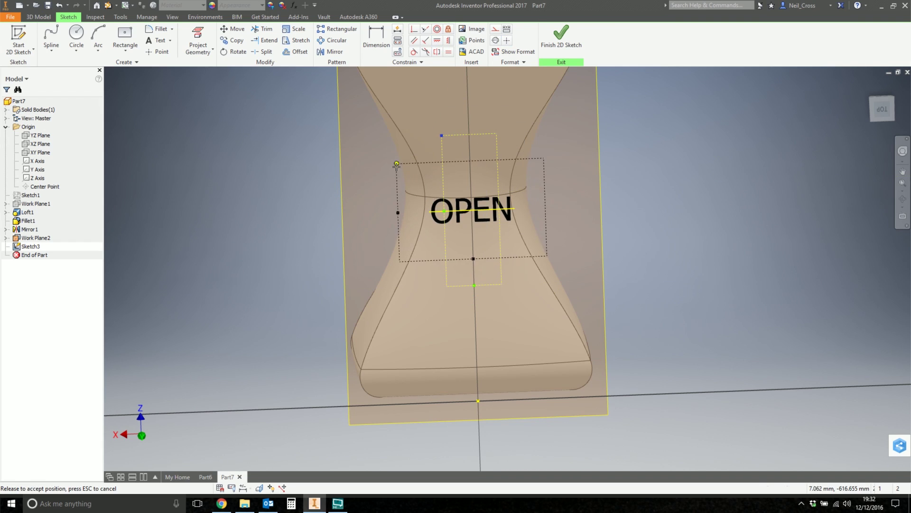
drag(397, 166, 400, 169)
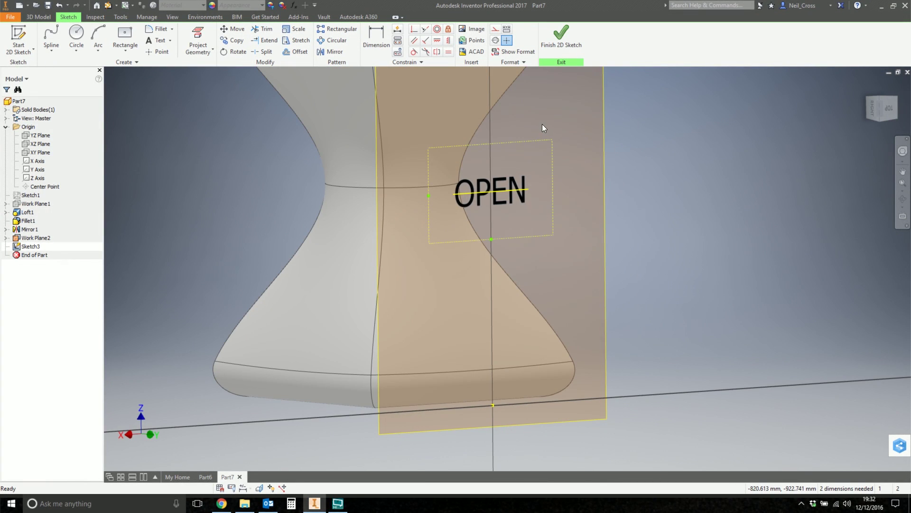
Finish the sketch and try to emboss the OPEN text 1 mm, wrapped onto the lofted front face below the waist.
click(561, 37)
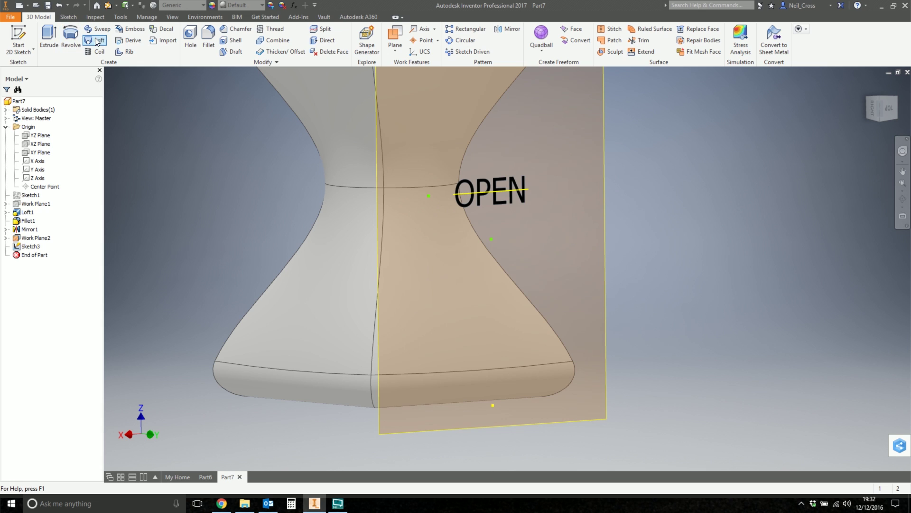
click(130, 29)
click(186, 137)
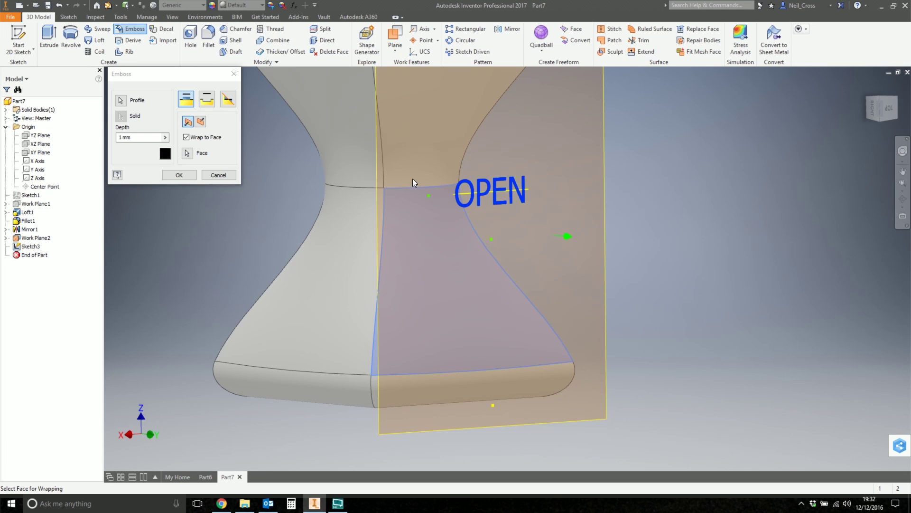
click(179, 175)
click(11, 38)
click(20, 45)
click(29, 54)
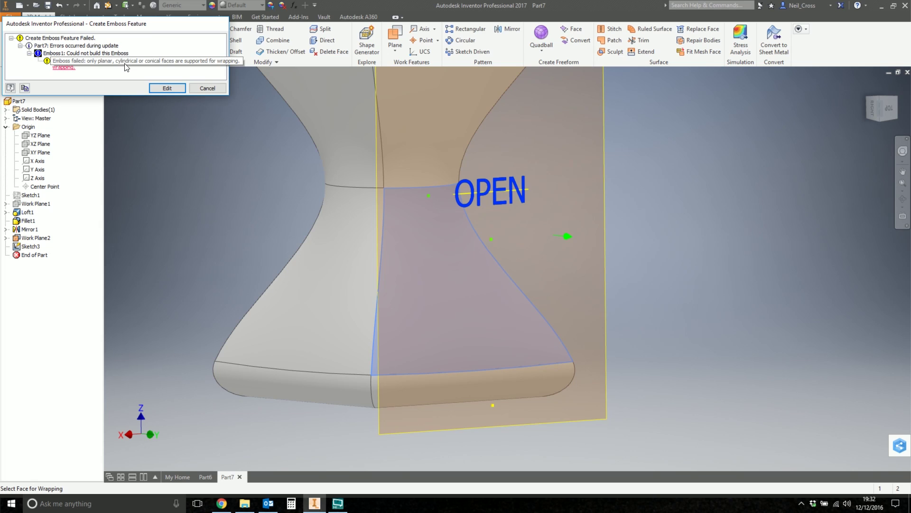
click(207, 88)
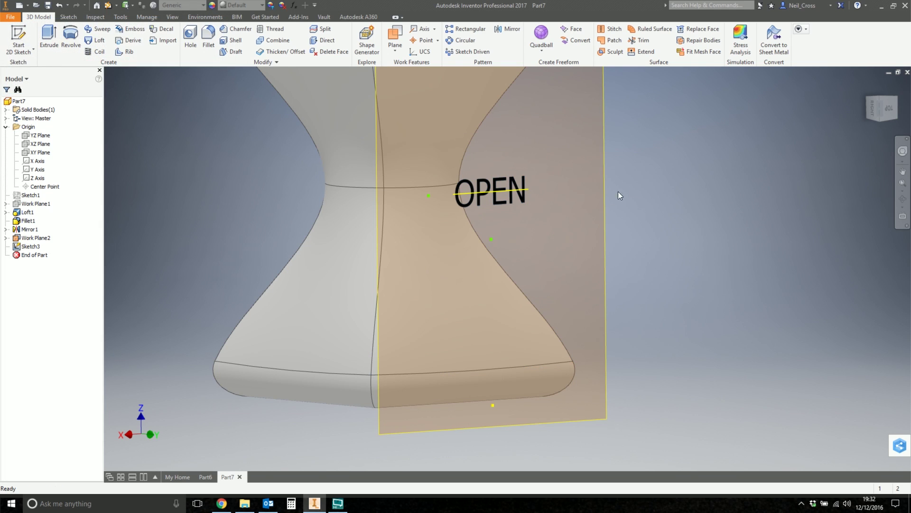
click(603, 212)
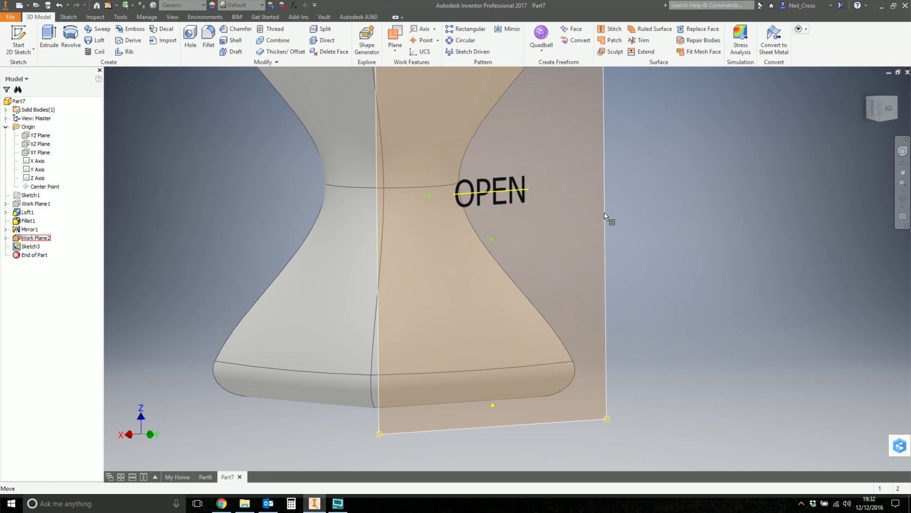
key(Escape)
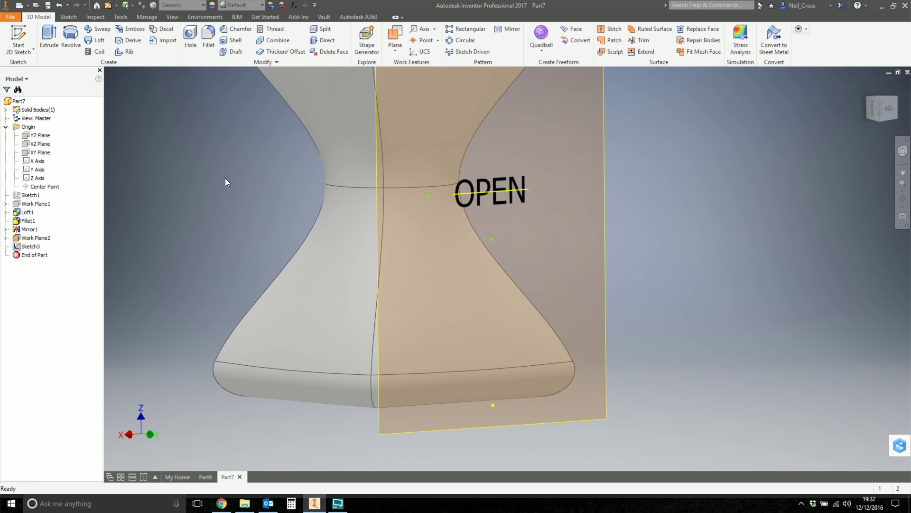
Reopen the text sketch and start converting the OPEN text to geometry, keeping timesout as the SHX font.
double_click(30, 246)
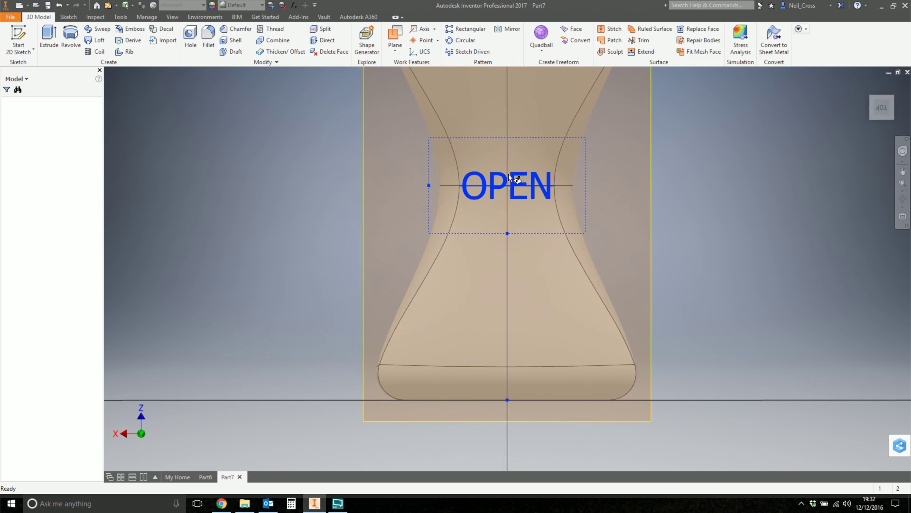
right_click(476, 196)
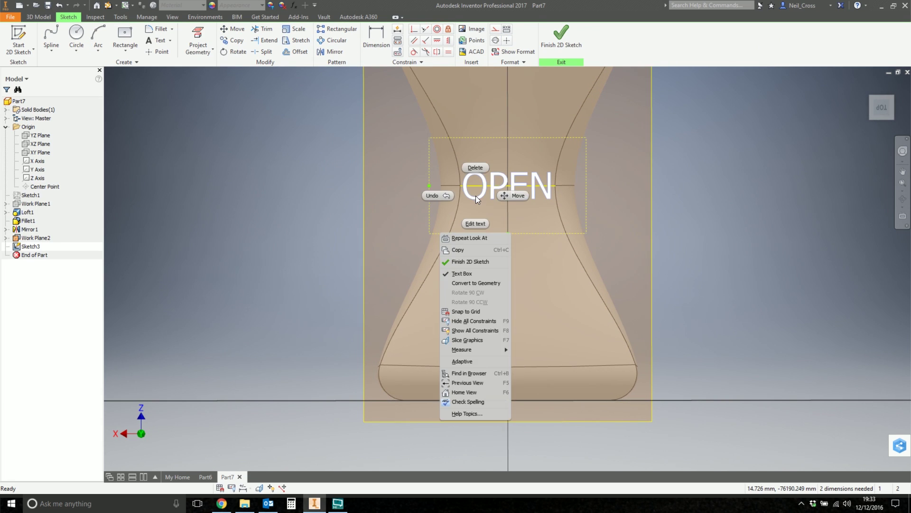
click(475, 284)
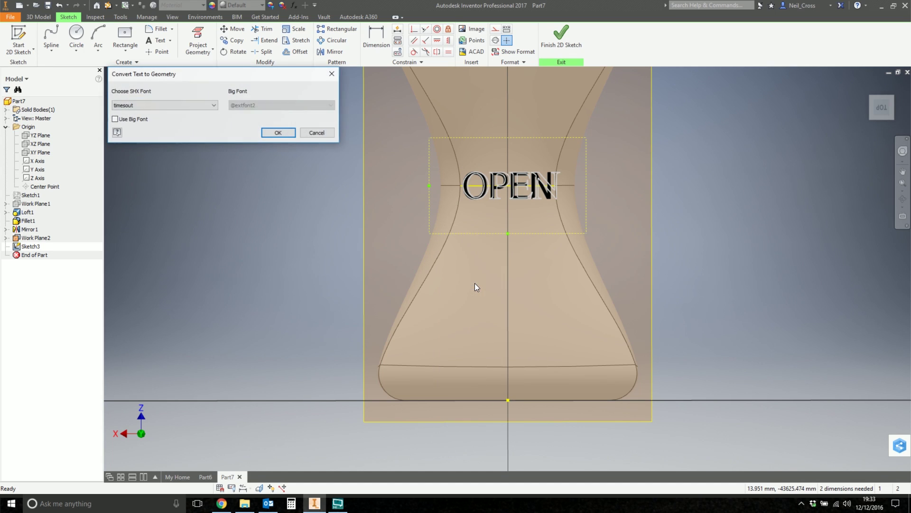
click(158, 100)
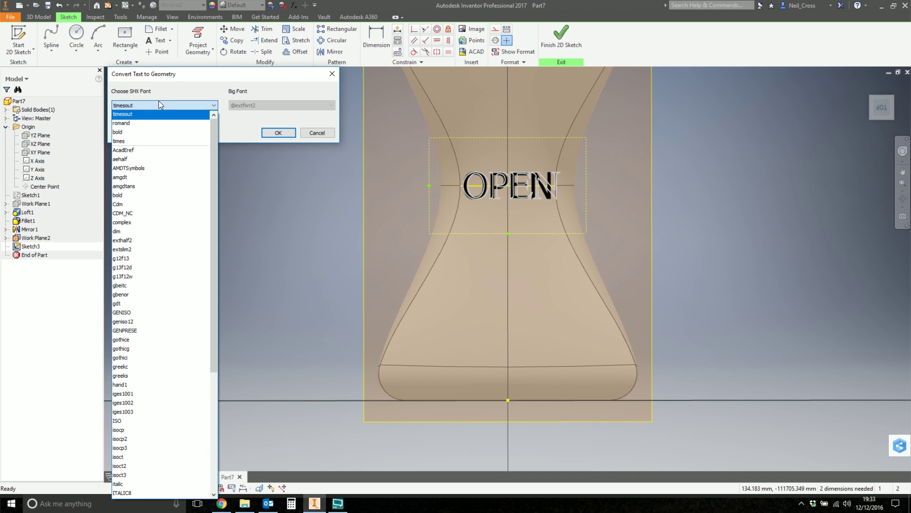
click(159, 101)
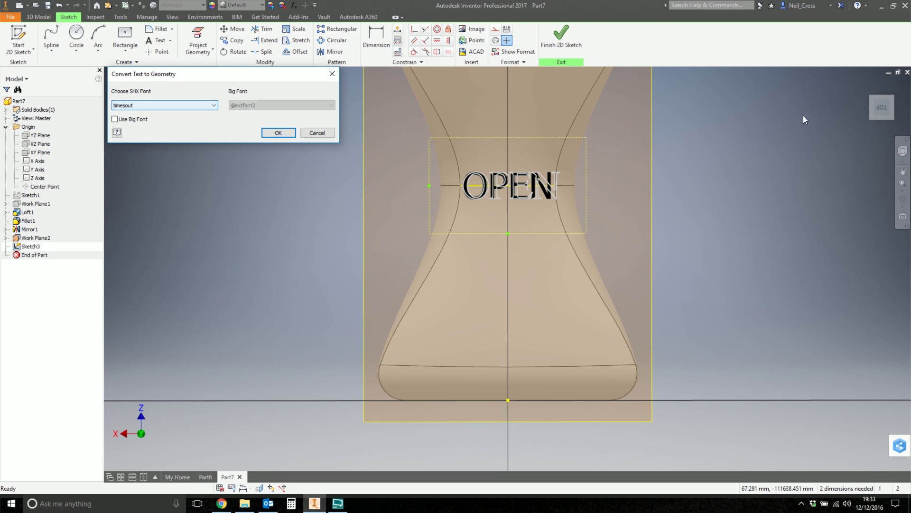
Switch to Chrome to look through the search results for SHX fonts, and return to Inventor.
click(221, 503)
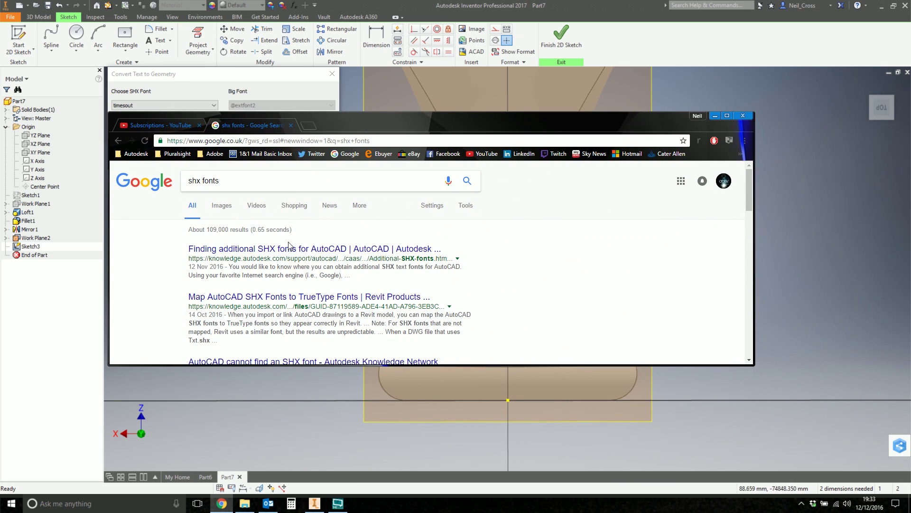
scroll(261, 299, down, 2)
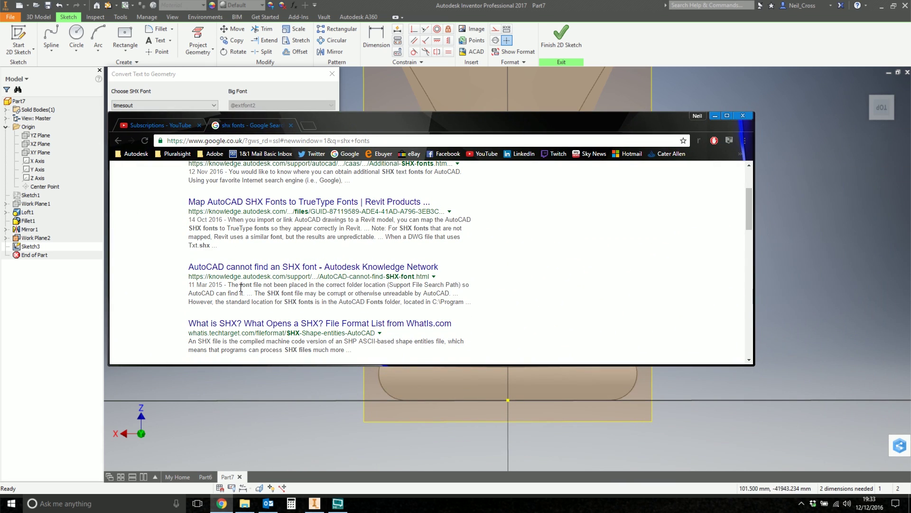
scroll(247, 221, down, 2)
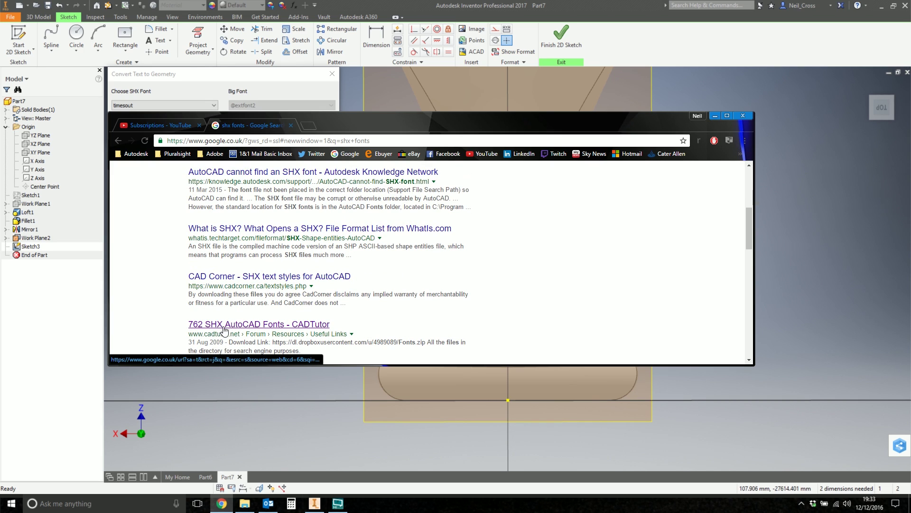
click(775, 229)
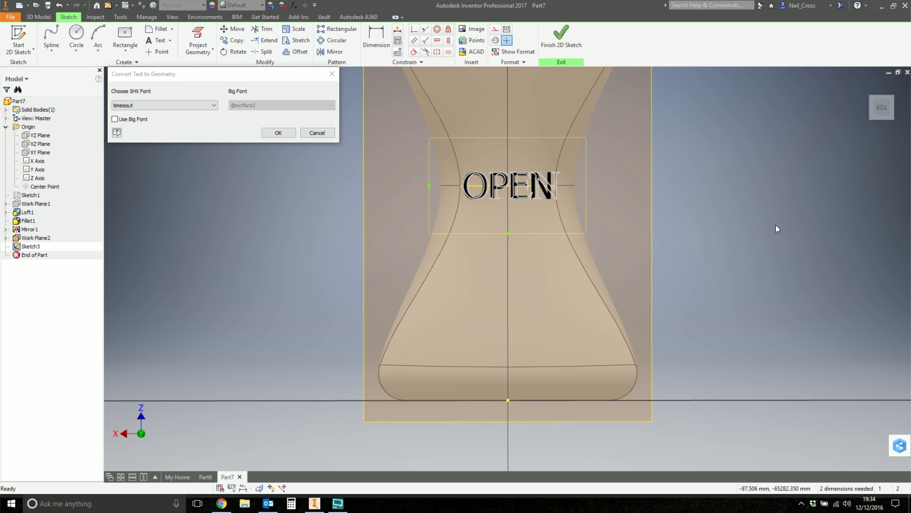
Preview the OPEN text conversion in the aehalf SHX font.
click(241, 84)
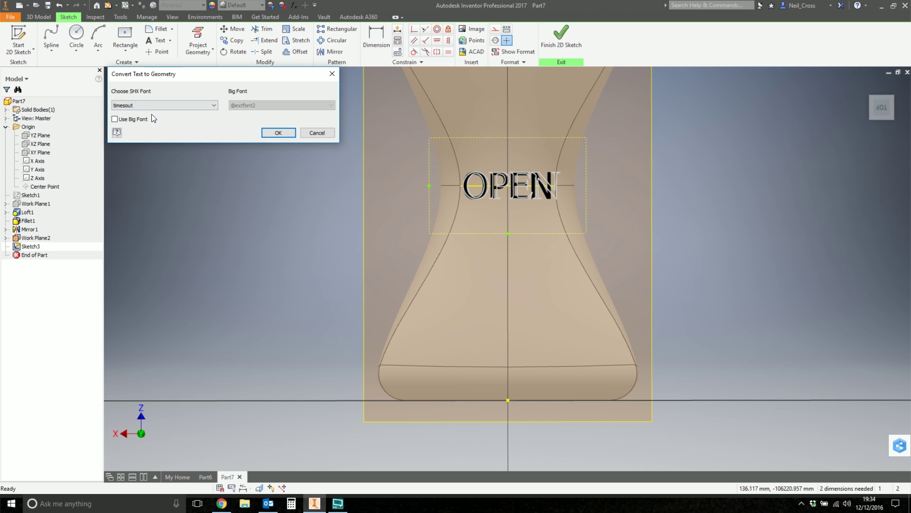
click(160, 103)
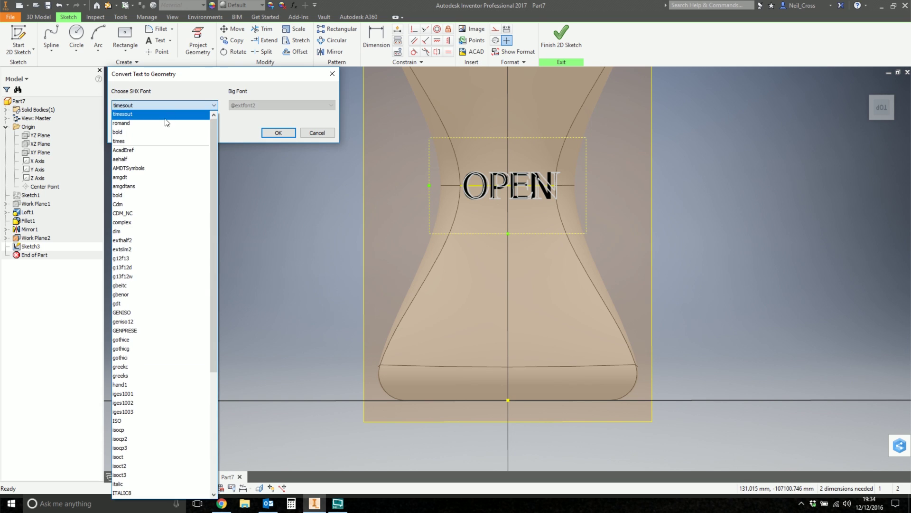
drag(214, 179, 209, 159)
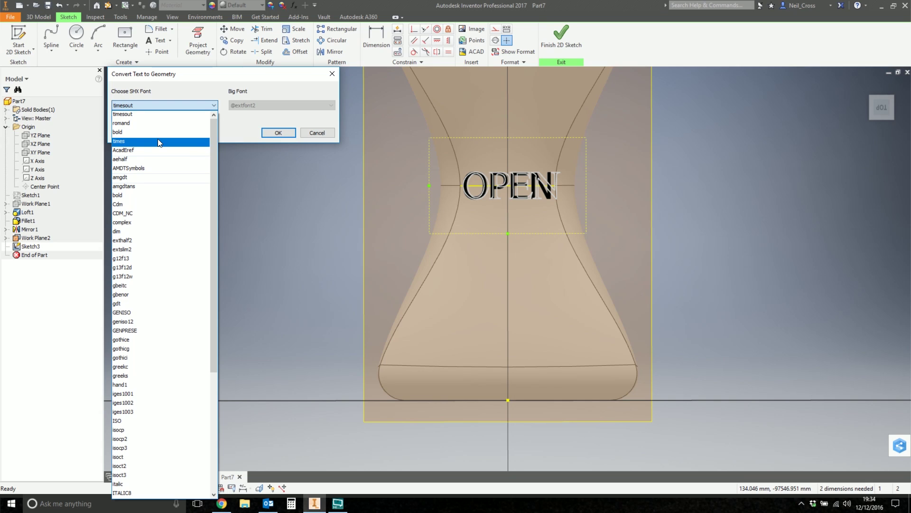
click(136, 160)
scroll(502, 199, up, 2)
scroll(501, 194, up, 3)
middle_drag(423, 133, 487, 191)
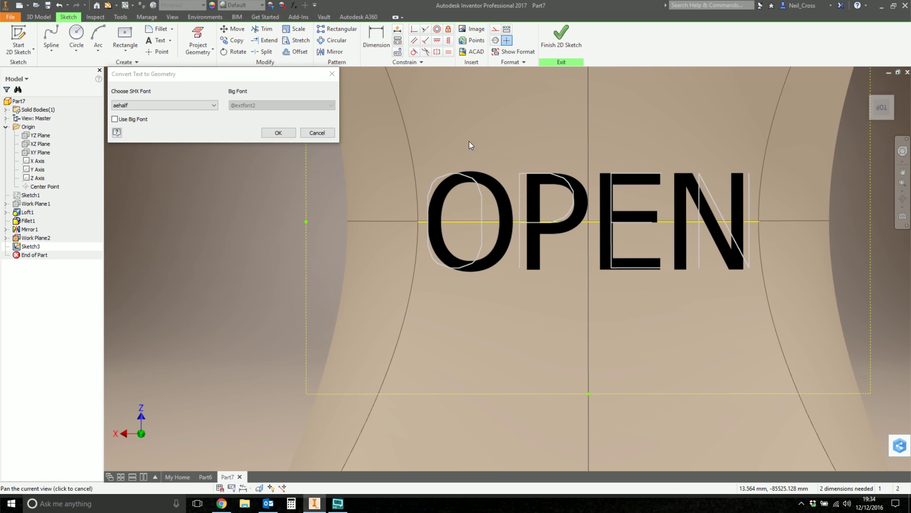
Preview the OPEN text conversion in further SHX fonts, starting with romand and ending with bold.
click(199, 105)
scroll(157, 137, up, 3)
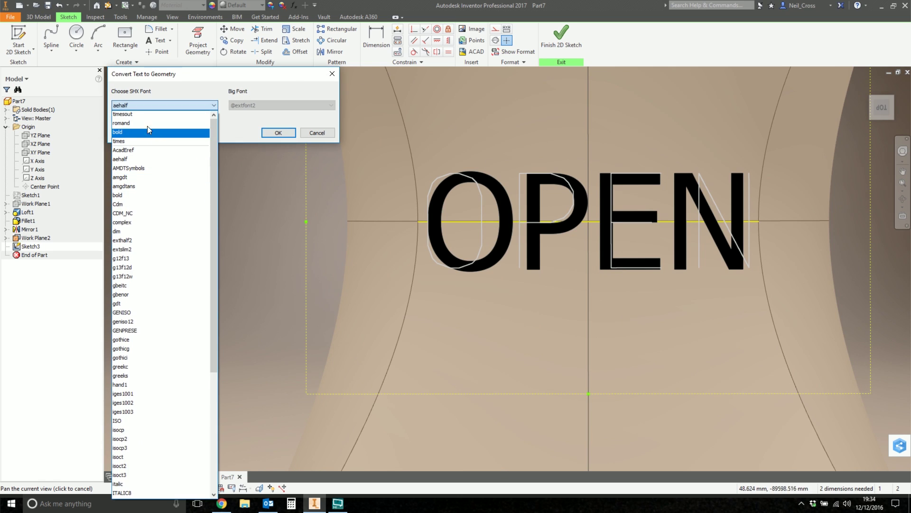
click(136, 117)
key(Down)
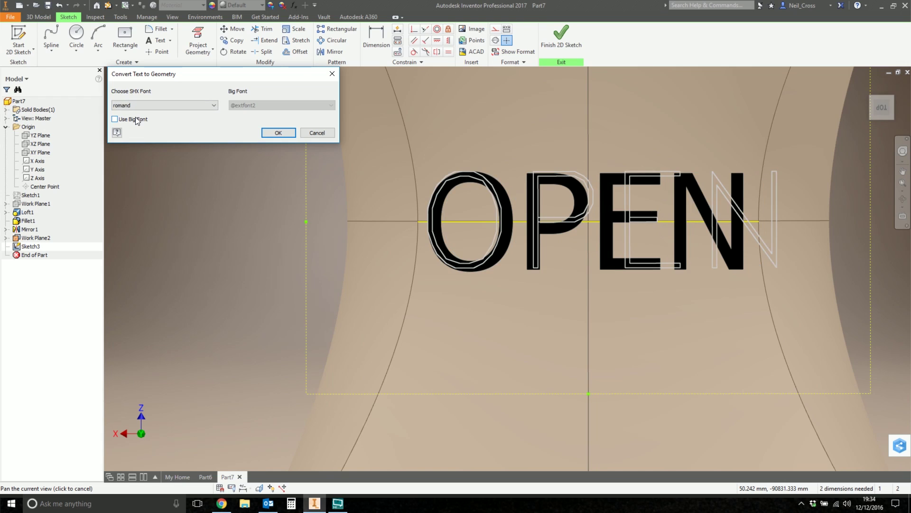
key(Down)
key(Down)
key(Down)
key(Down)
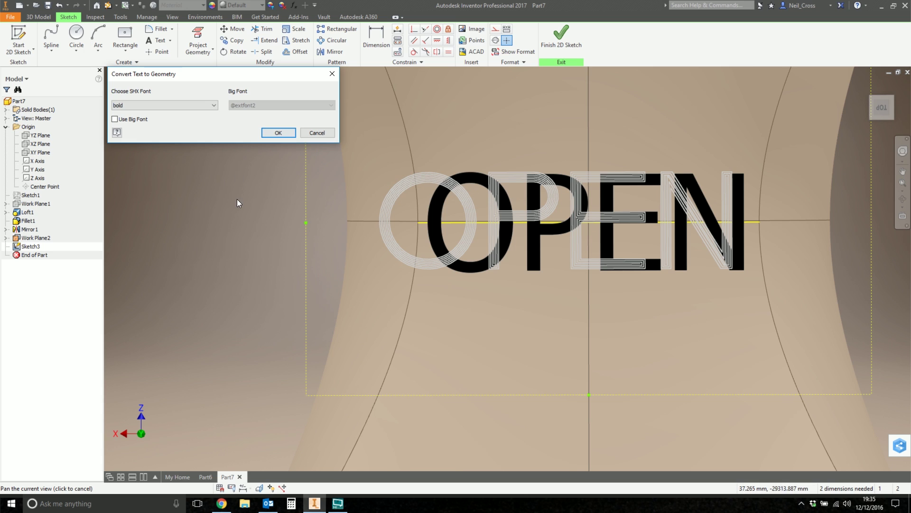
Convert the OPEN text to geometry using the timesout SHX font and finish the 2D sketch.
click(161, 104)
drag(215, 175, 176, 372)
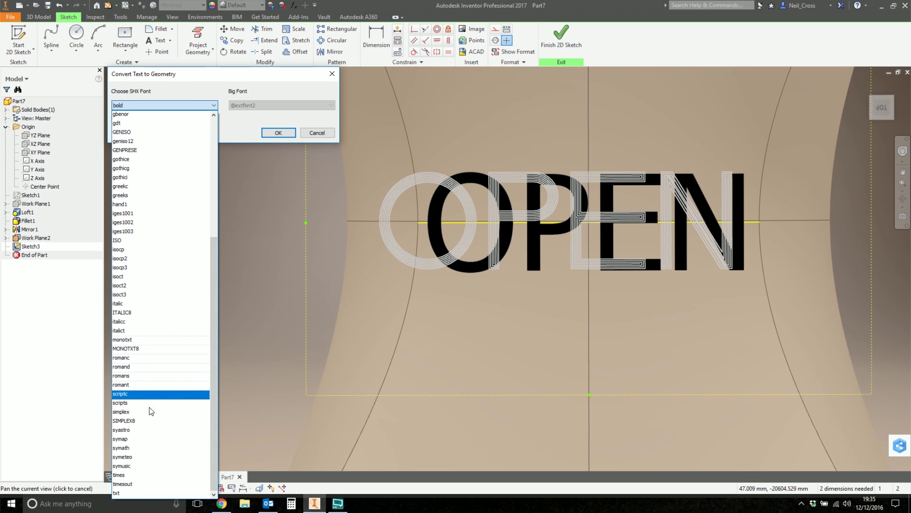
click(138, 483)
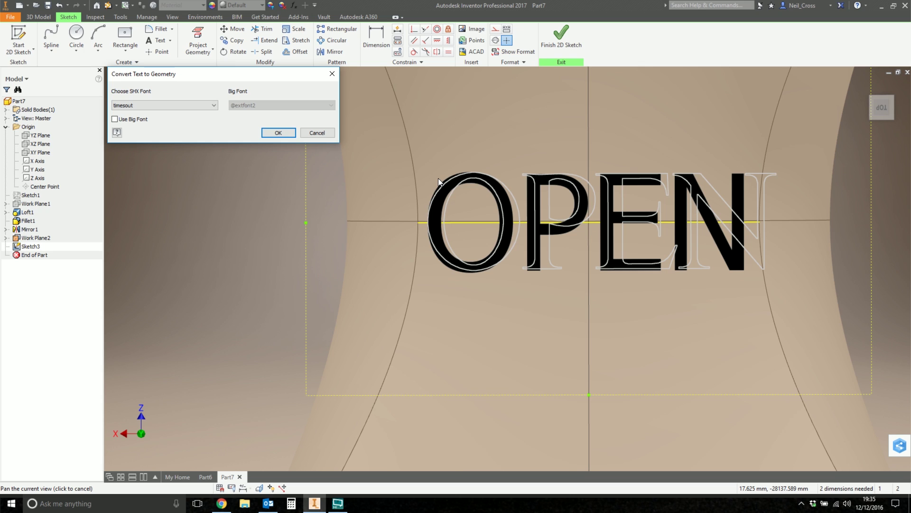
click(279, 133)
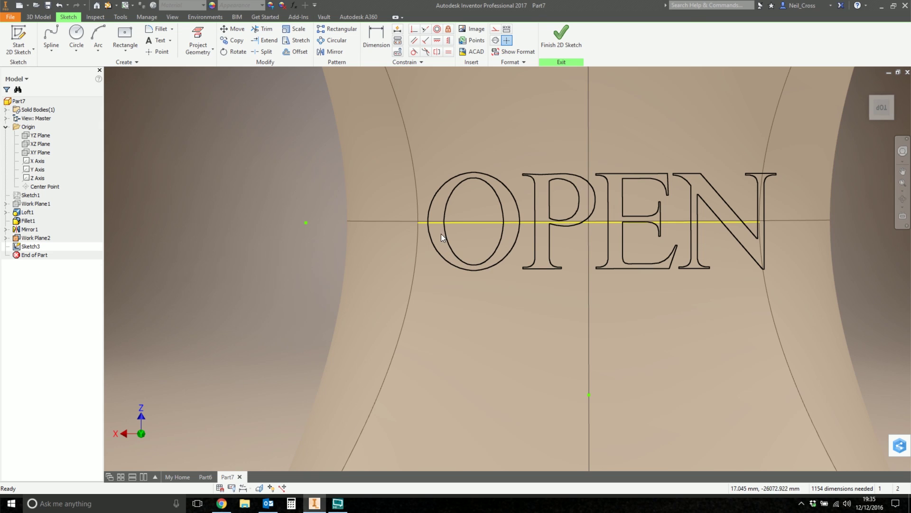
mouse_move(484, 185)
shift+middle_down()
mouse_move(504, 207)
mouse_move(565, 180)
mouse_move(560, 127)
shift+middle_up()
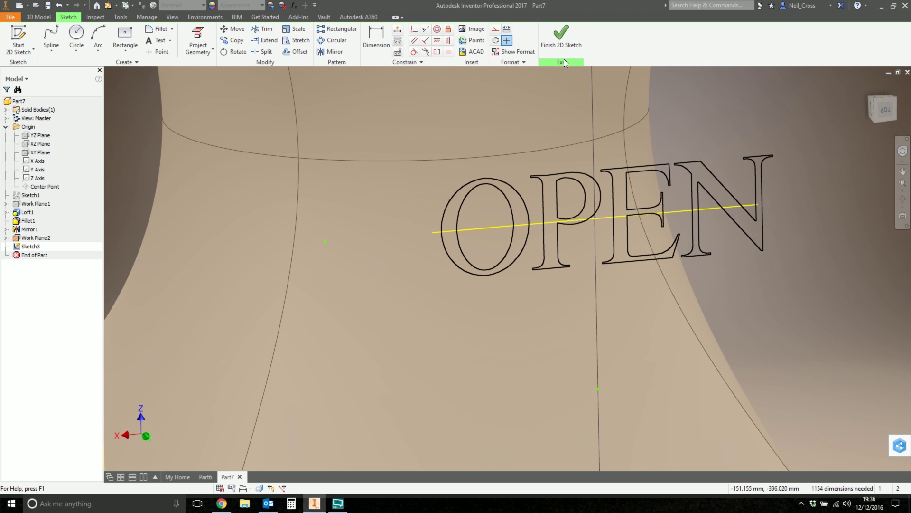
click(569, 31)
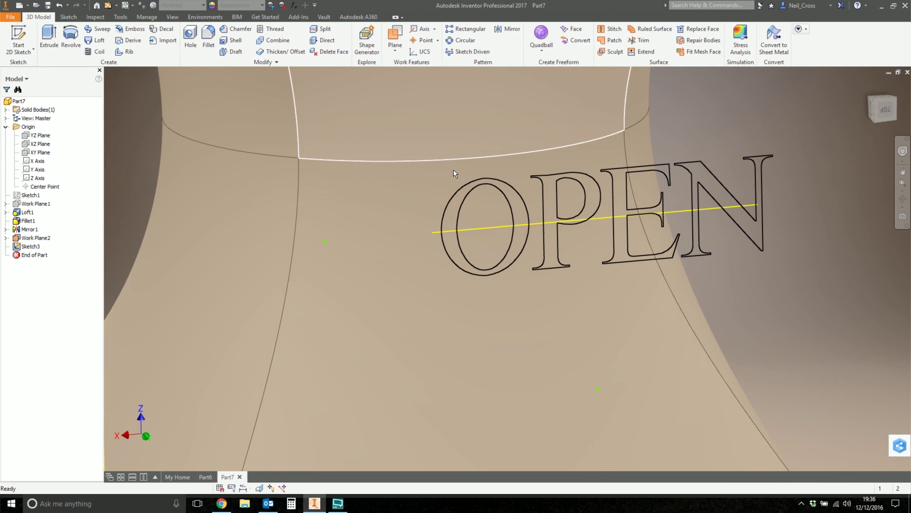
click(55, 38)
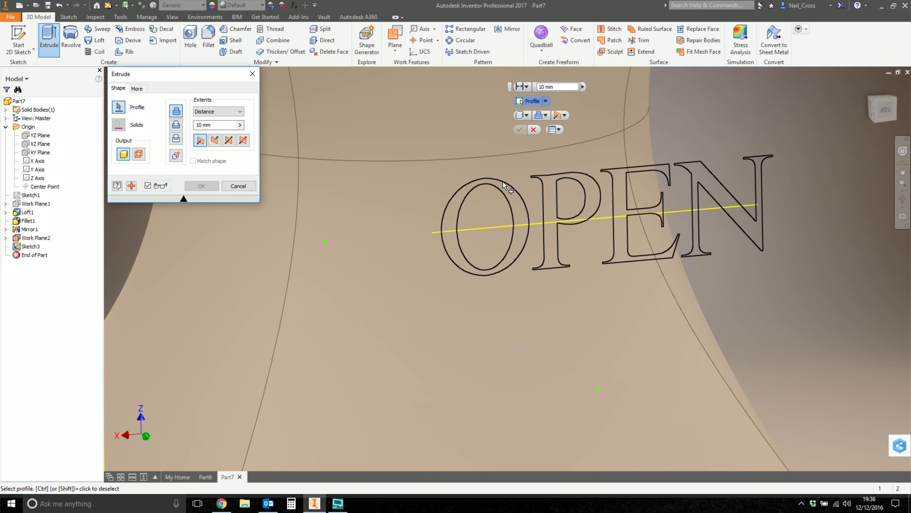
click(239, 186)
key(F5)
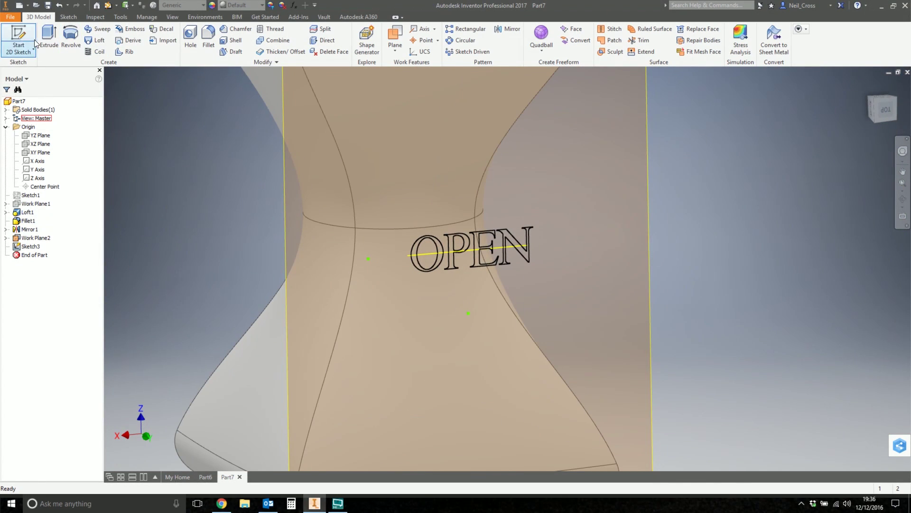
Start a 3D sketch and pick the hourglass's curved front and side faces as targets for Project to Surface.
click(27, 52)
click(46, 90)
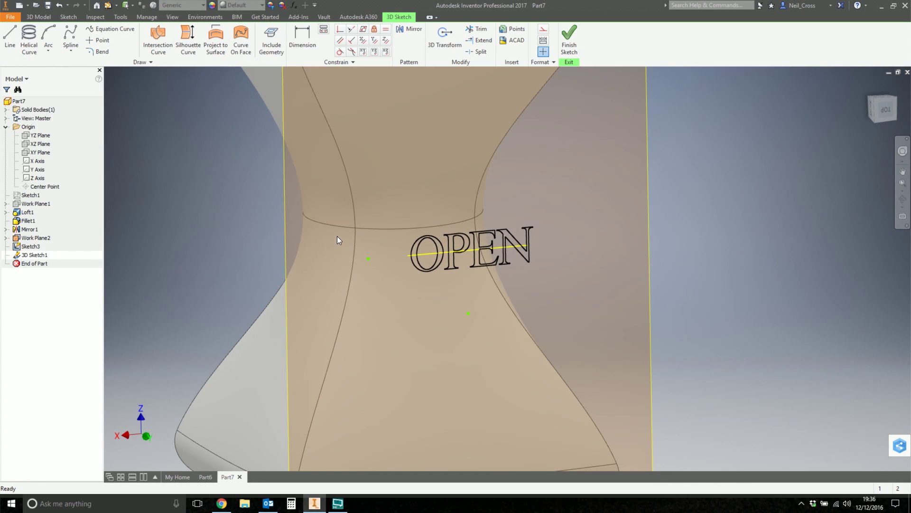
click(216, 51)
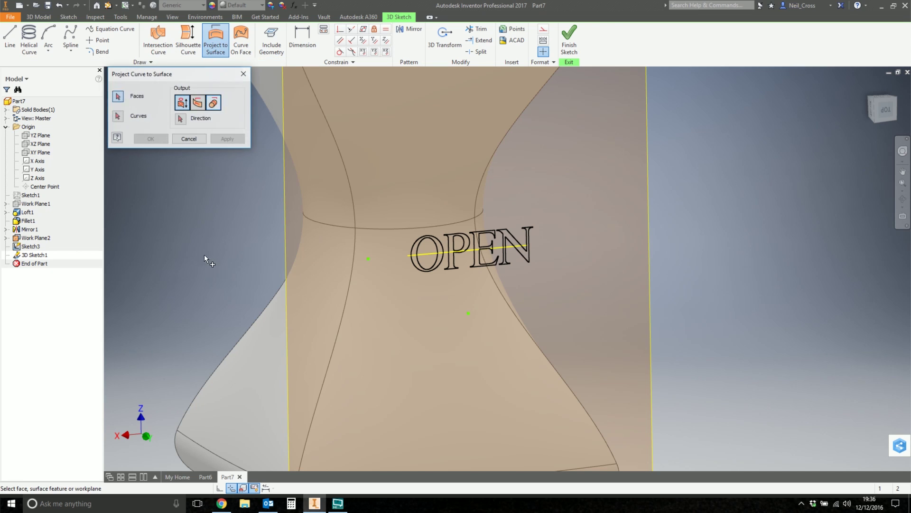
click(381, 268)
key(F5)
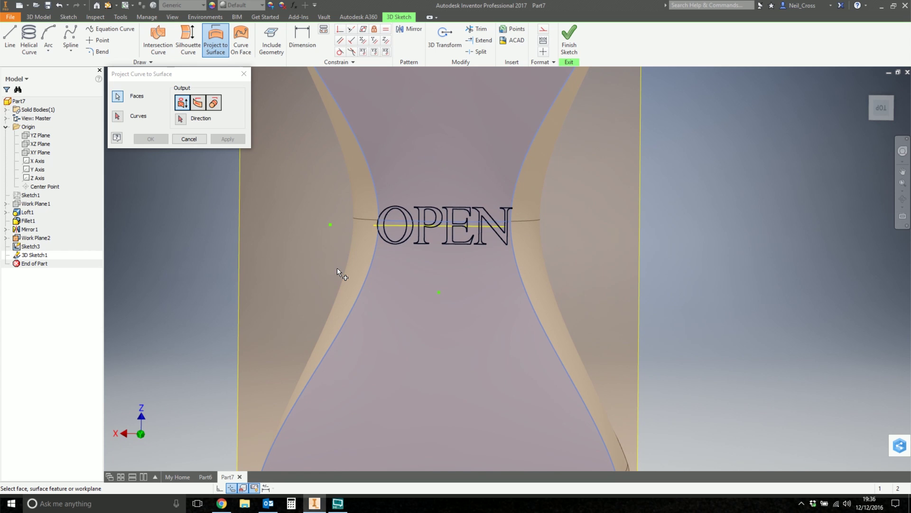
click(359, 224)
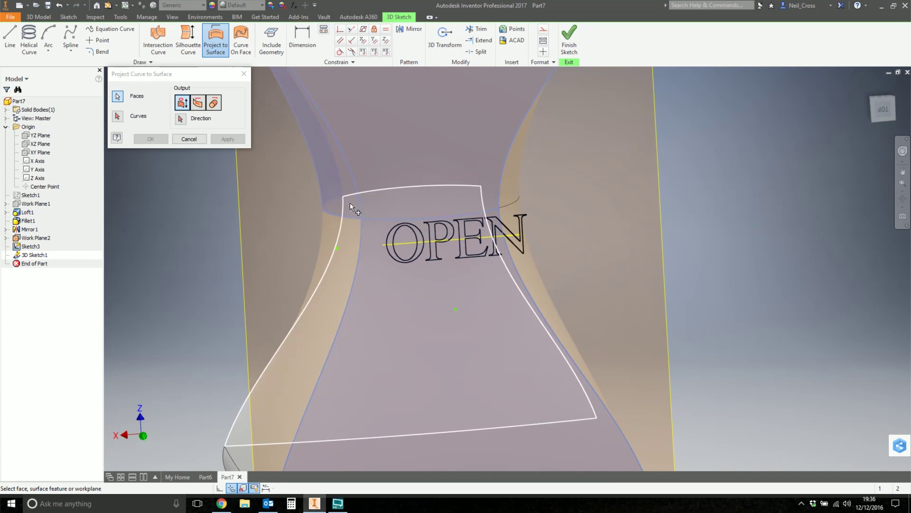
click(525, 188)
click(519, 223)
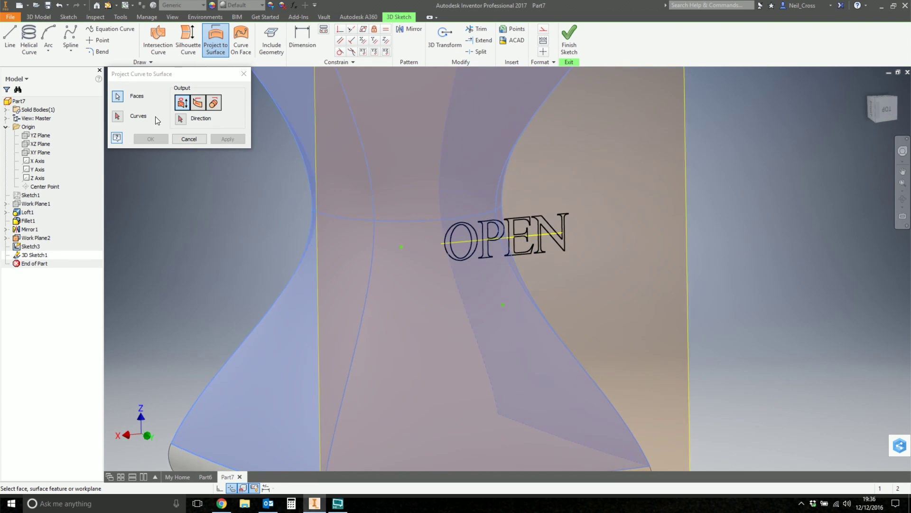
Project all the OPEN sketch curves along the Y axis onto the chosen faces and finish the 3D sketch.
click(121, 117)
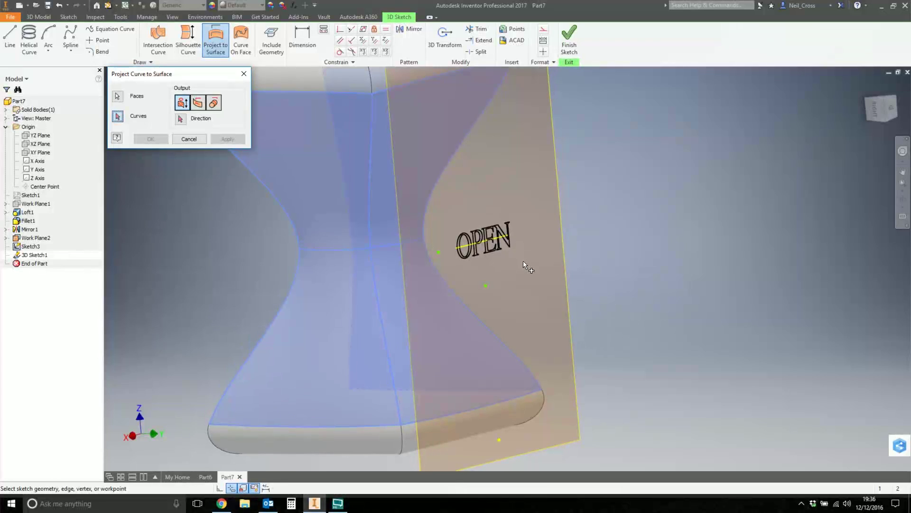
drag(523, 264, 455, 222)
click(454, 222)
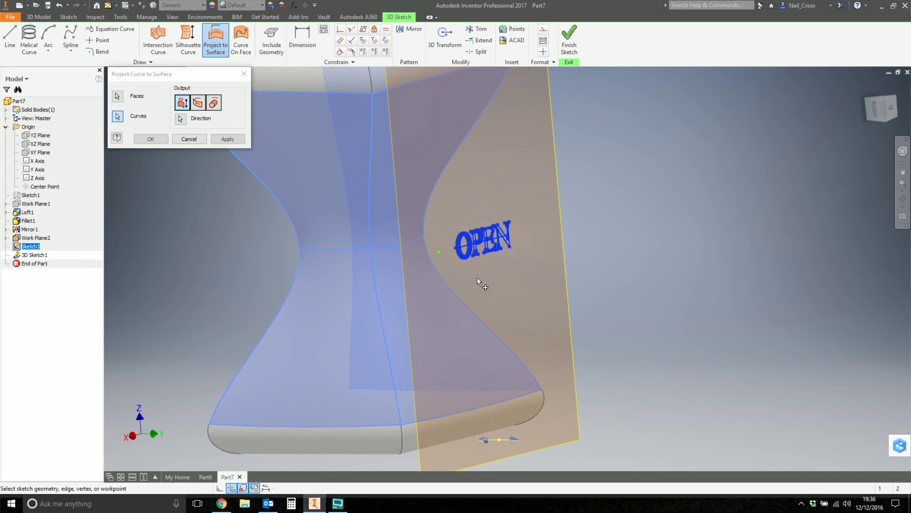
click(181, 119)
key(F5)
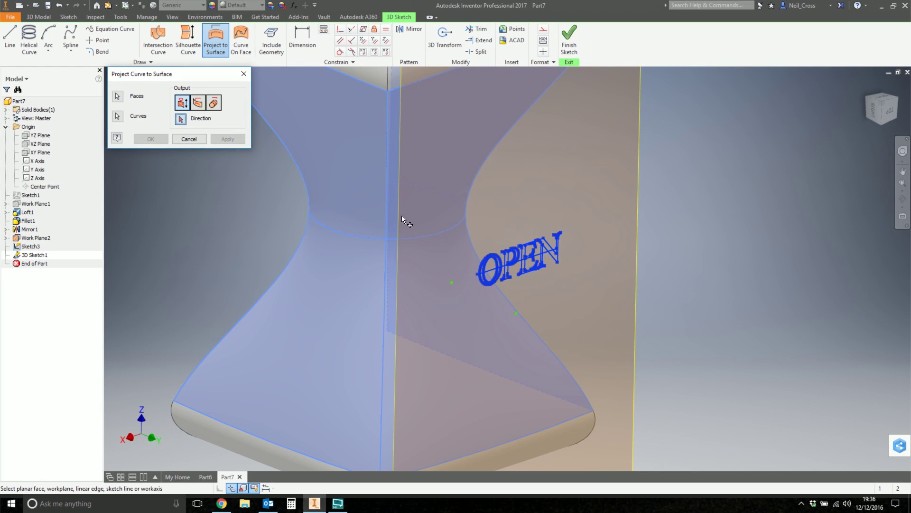
click(38, 169)
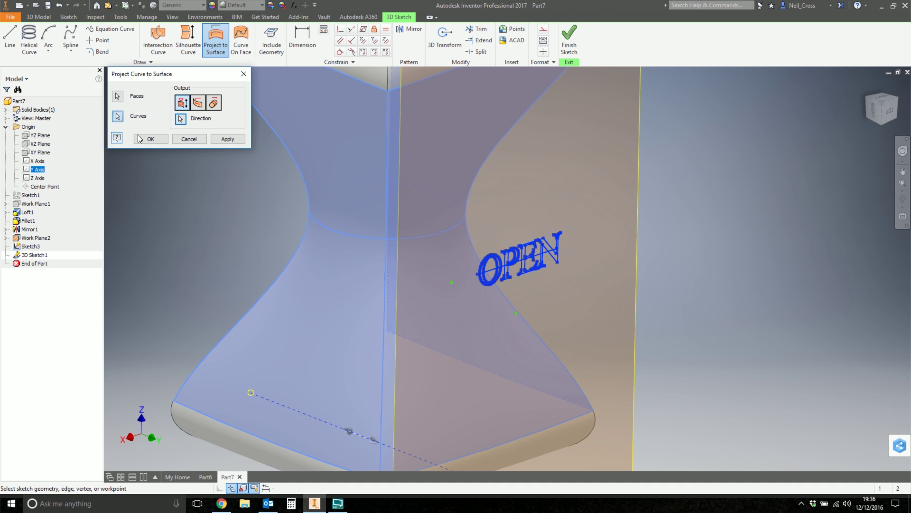
click(151, 139)
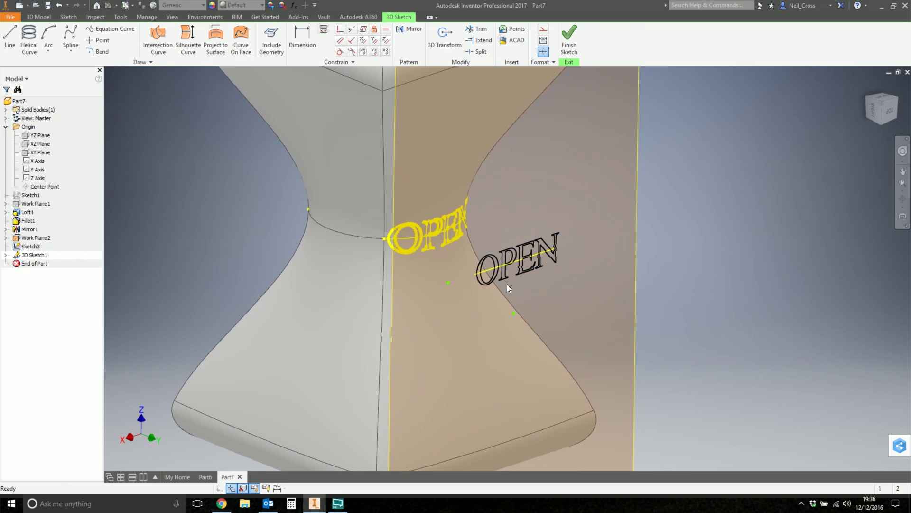
scroll(524, 254, up, 5)
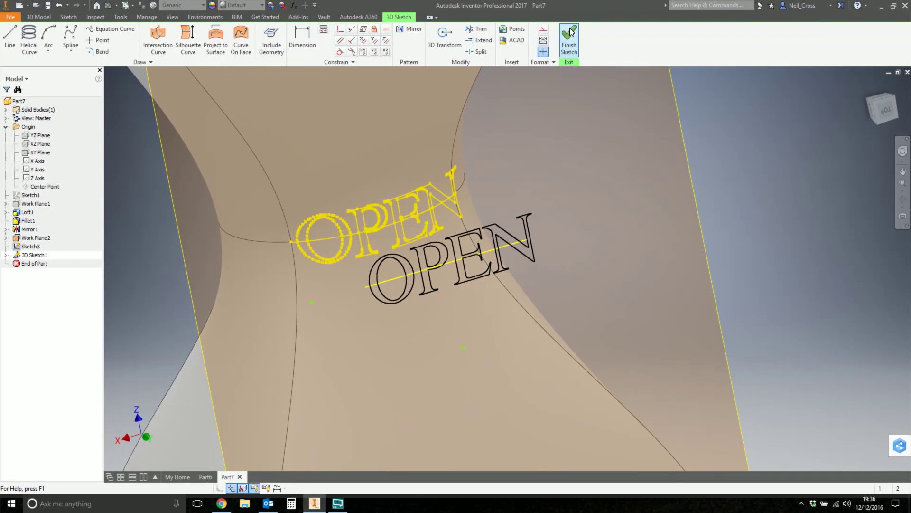
click(570, 38)
Hide the flat OPEN text sketch and the work plane it lies on.
scroll(474, 214, up, 3)
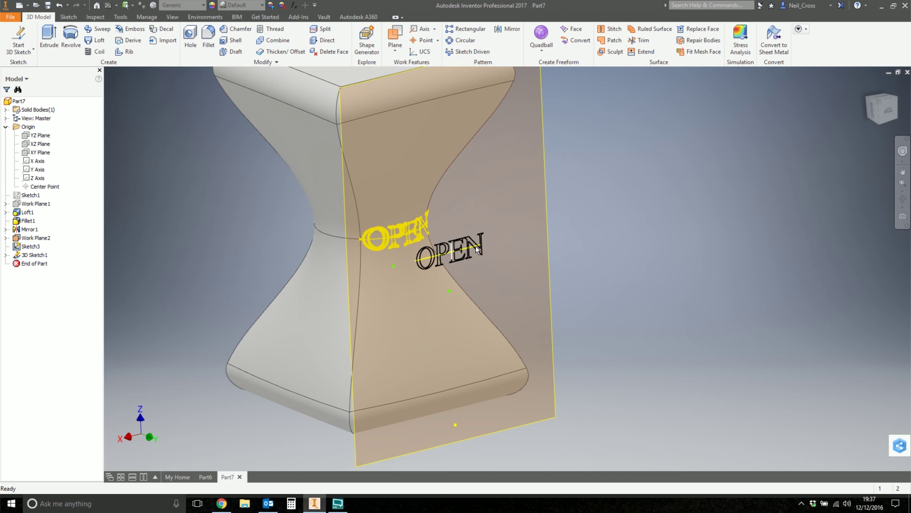
right_click(29, 250)
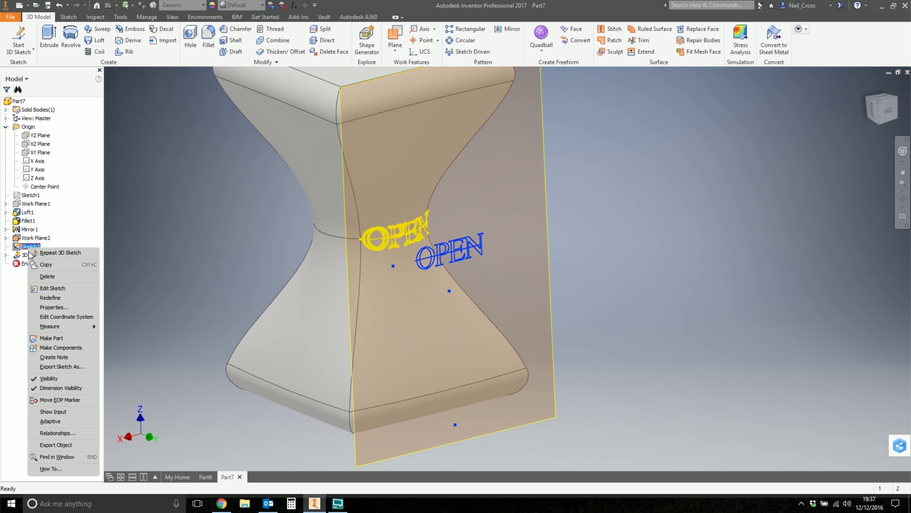
click(45, 382)
right_click(32, 240)
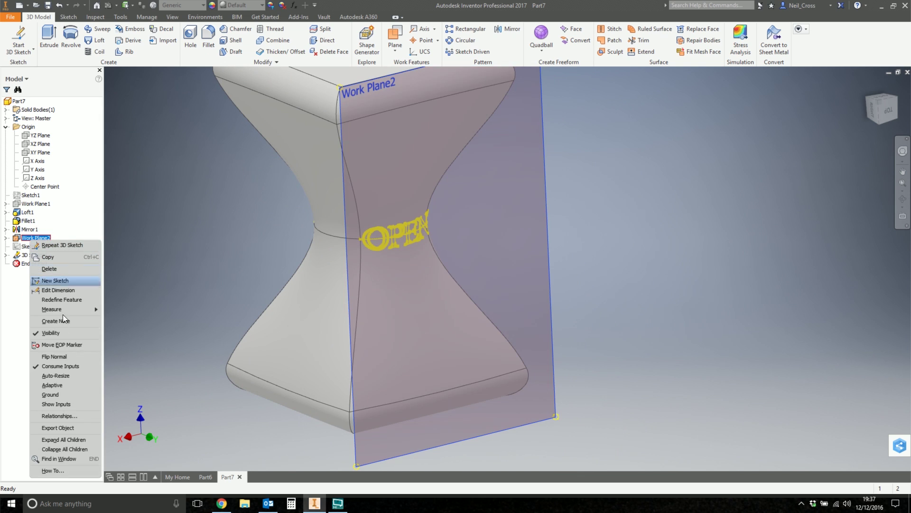
click(55, 337)
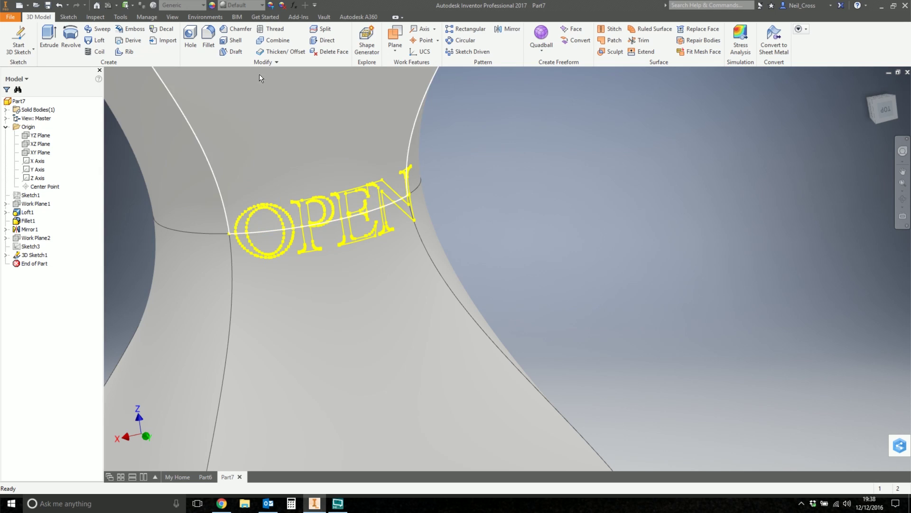
Split the curved front faces at the waist with the outer outline of the projected letter O.
click(322, 28)
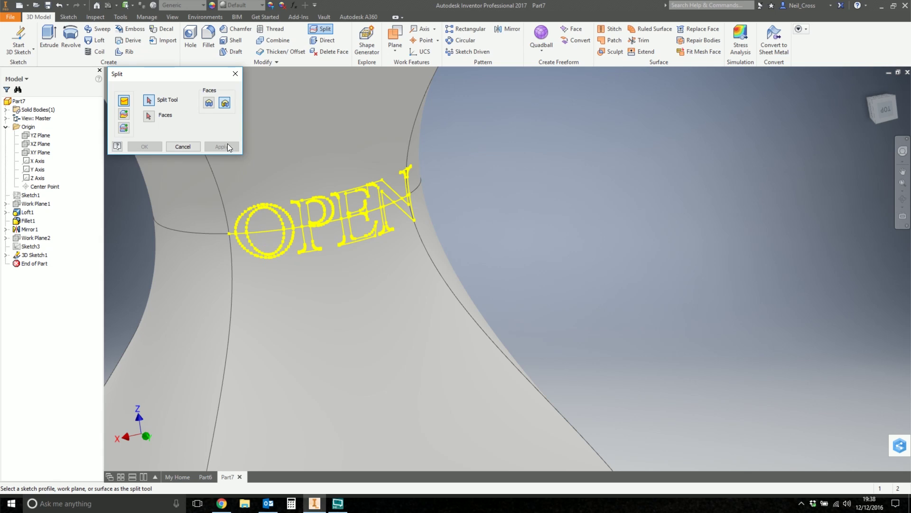
scroll(247, 224, up, 5)
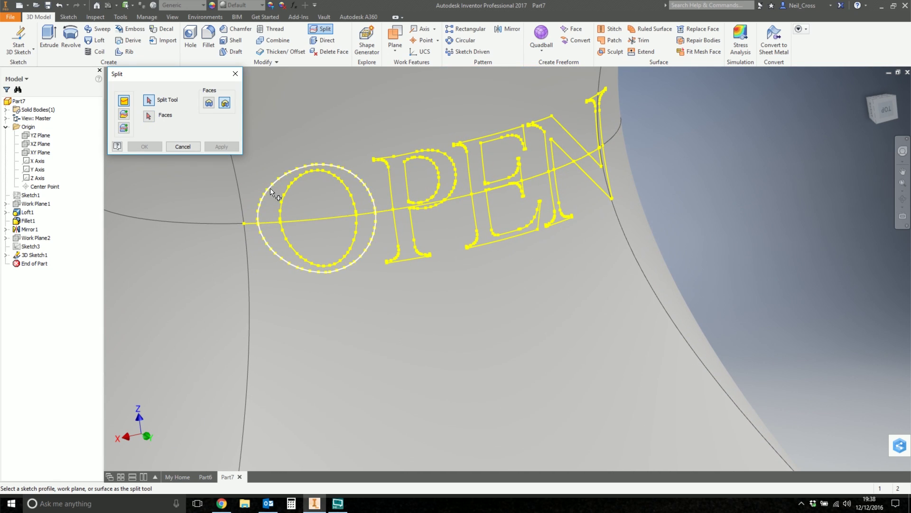
click(272, 192)
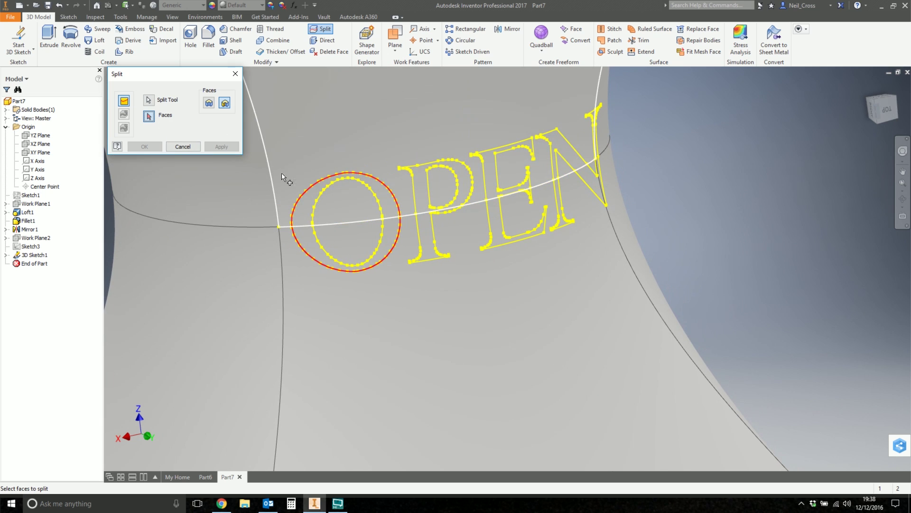
click(301, 279)
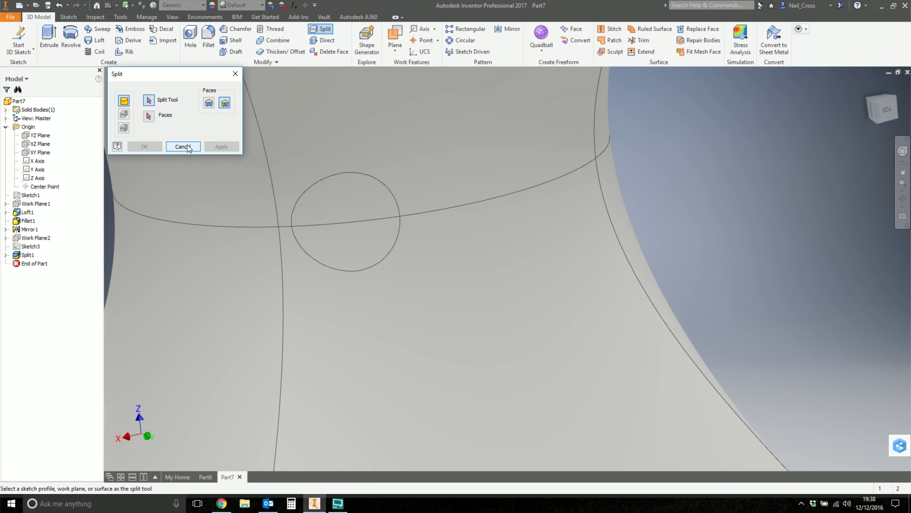
click(188, 147)
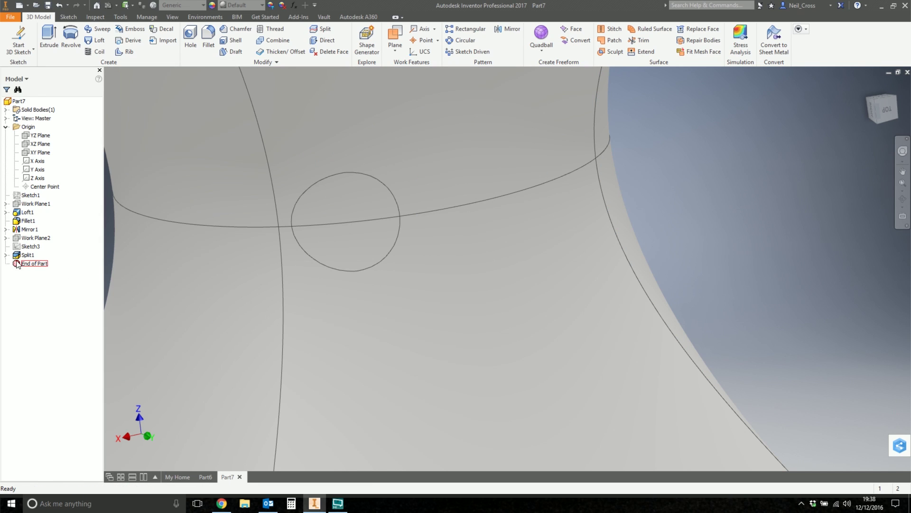
Share the projected 3D sketch and split the upper and lower faces of the letter O with its inner outline.
right_click(37, 264)
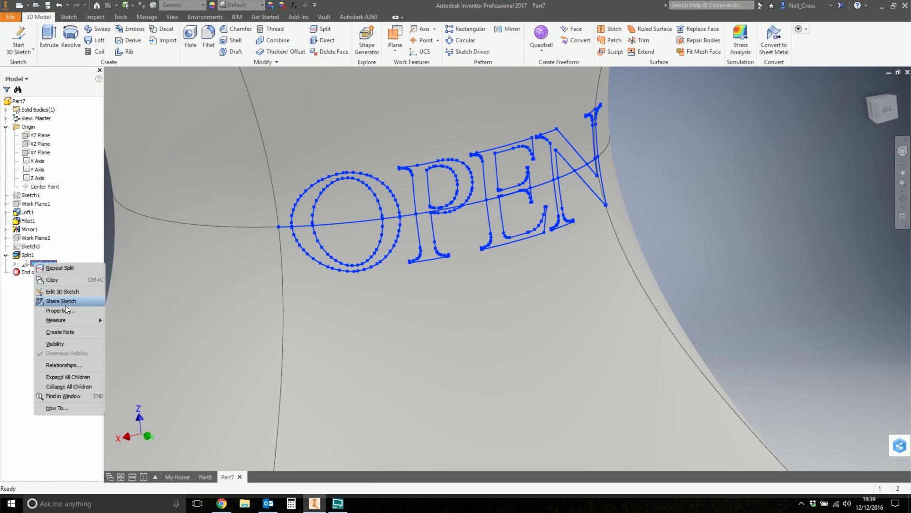
click(65, 304)
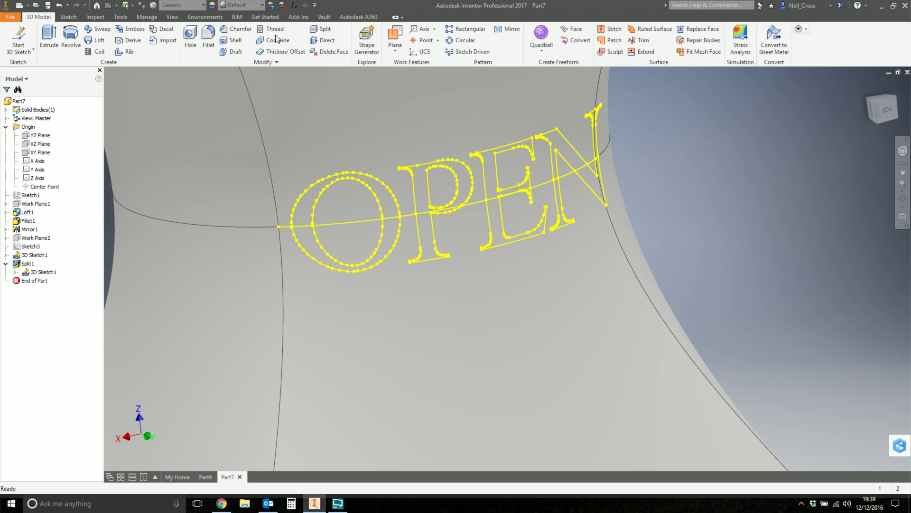
click(323, 32)
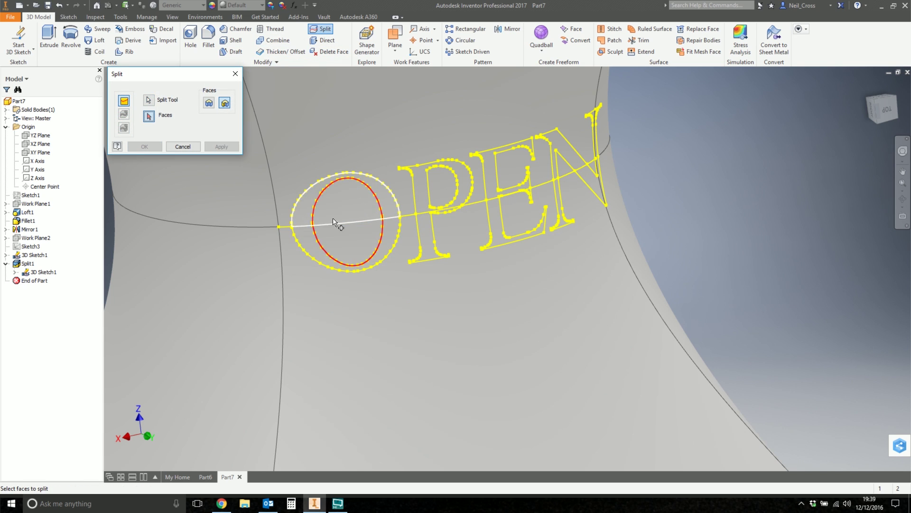
click(315, 220)
click(300, 214)
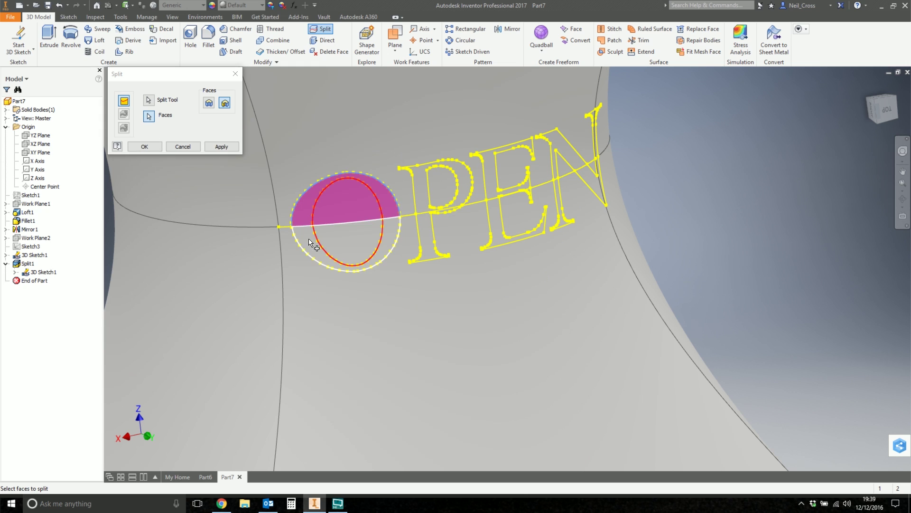
click(221, 146)
click(183, 146)
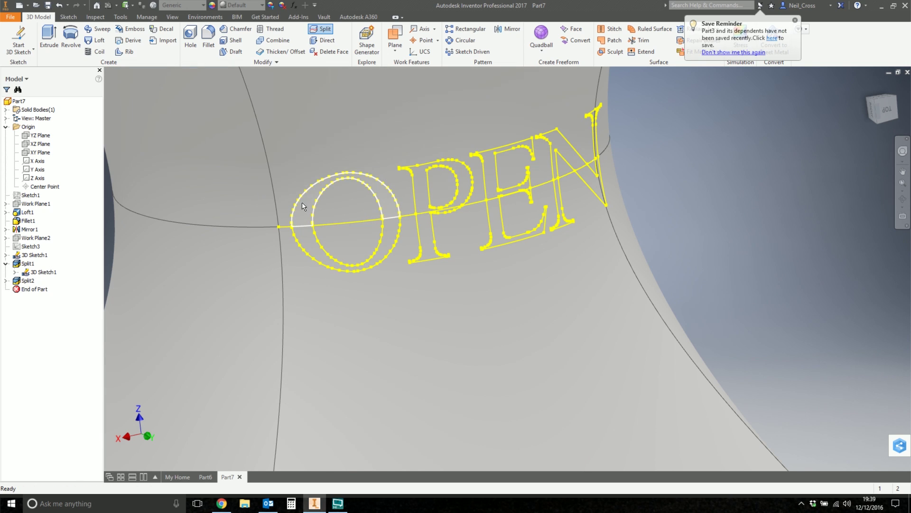
Select the two ring faces of the letter O to check the split, and clear the selection.
click(312, 212)
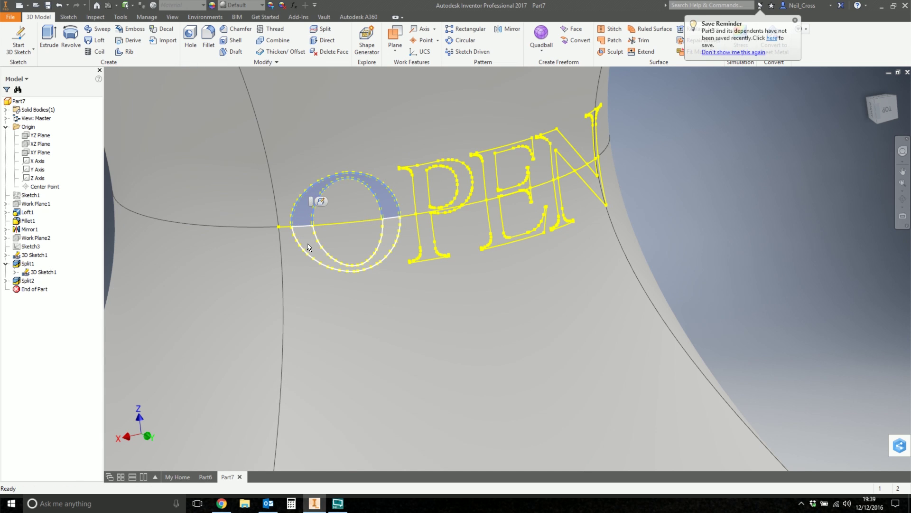
ctrl+click(308, 247)
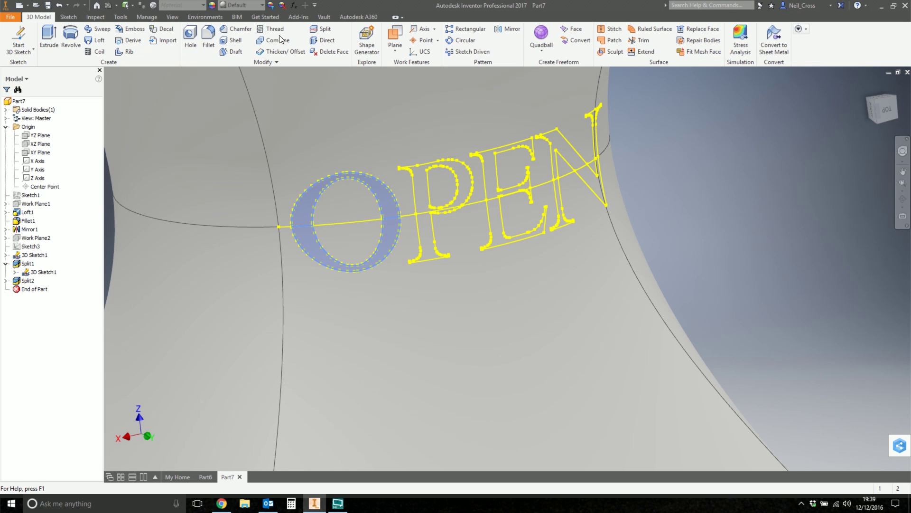
click(670, 157)
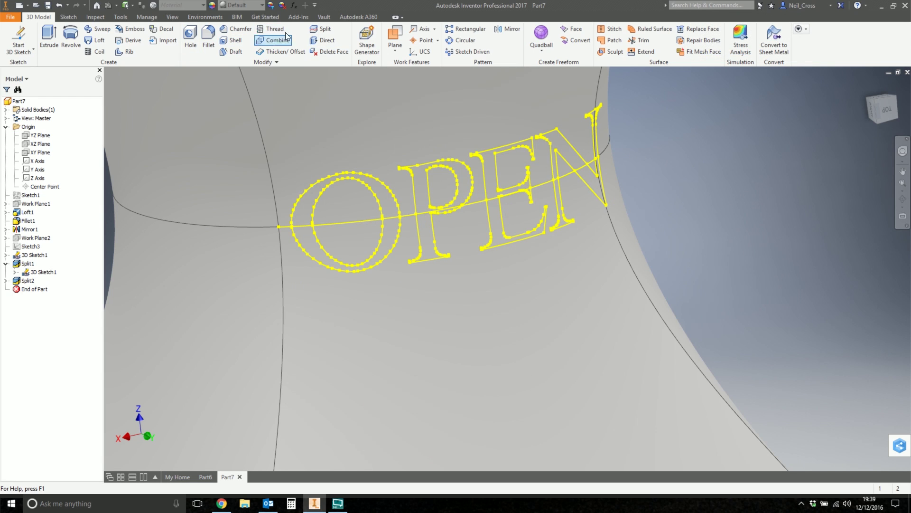
Split the curved front faces with the outer outline of the letter P, and its upper face with the inner outline.
click(318, 31)
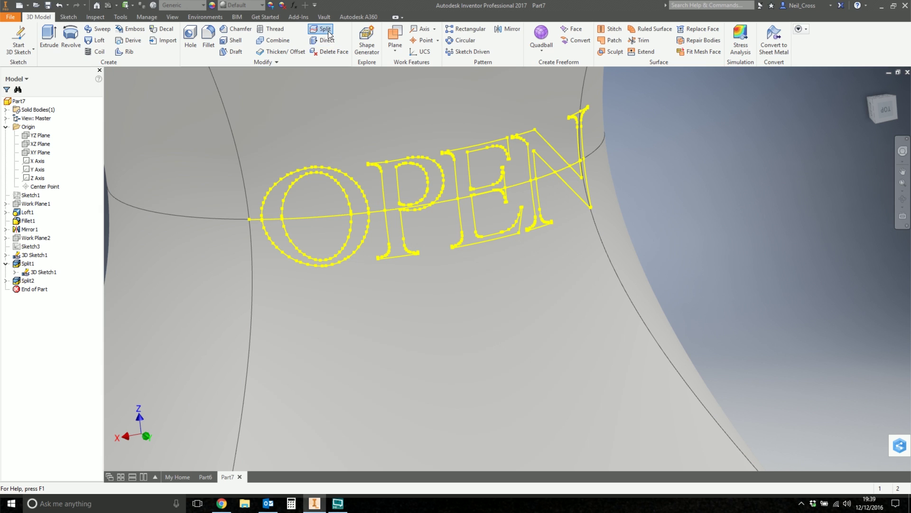
click(388, 199)
click(262, 195)
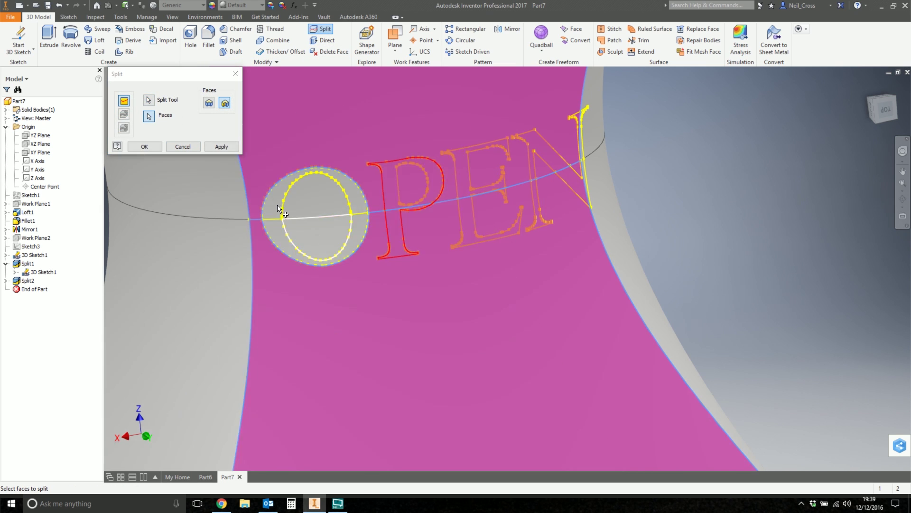
click(221, 147)
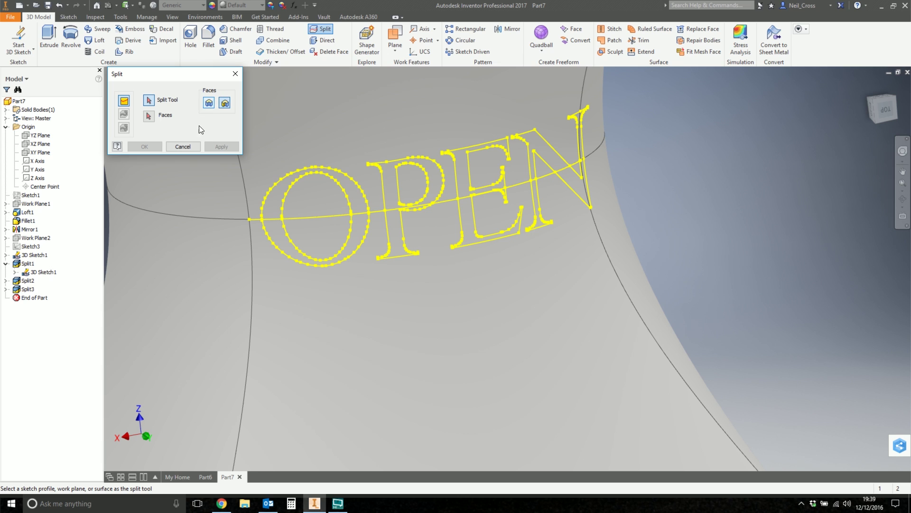
click(398, 183)
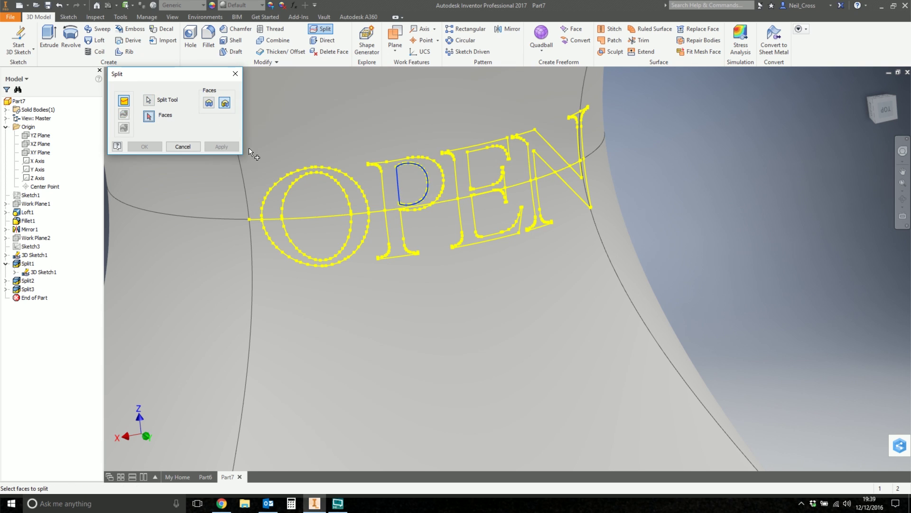
click(393, 190)
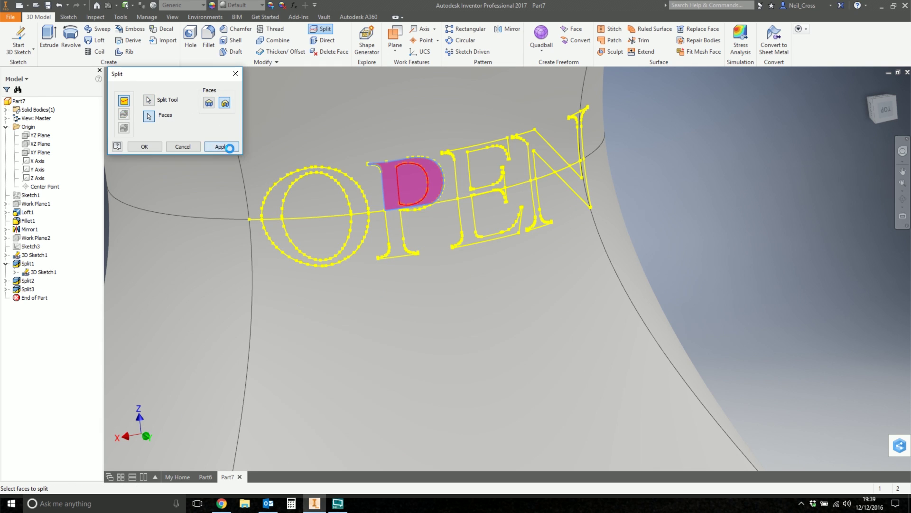
click(221, 147)
Split the upper and lower curved front faces with the projected outline of the letter E.
click(447, 183)
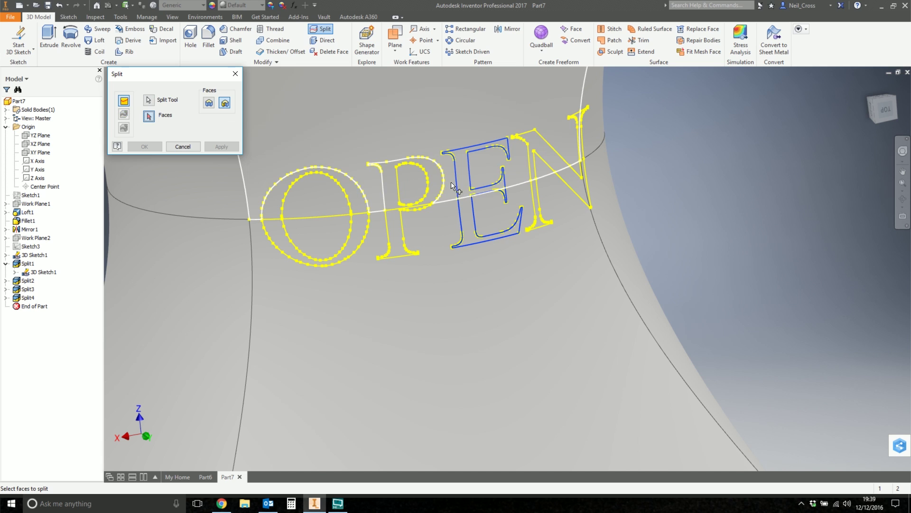
click(472, 260)
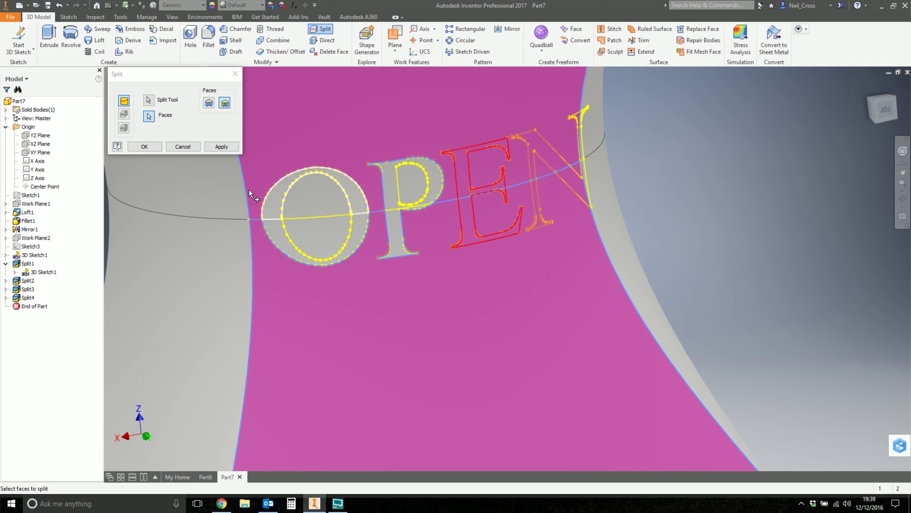
click(216, 147)
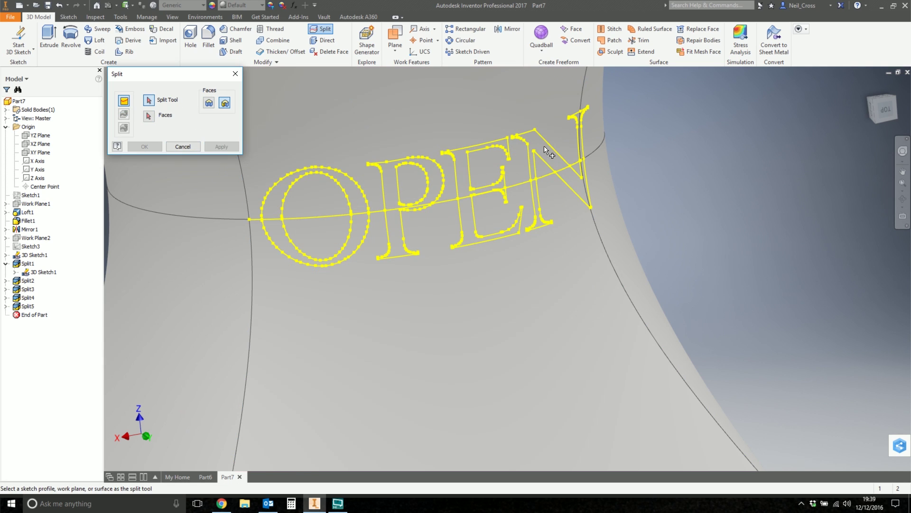
Split the curved front faces and the adjoining side face with the projected outline of the letter N, and end the Split command.
click(546, 145)
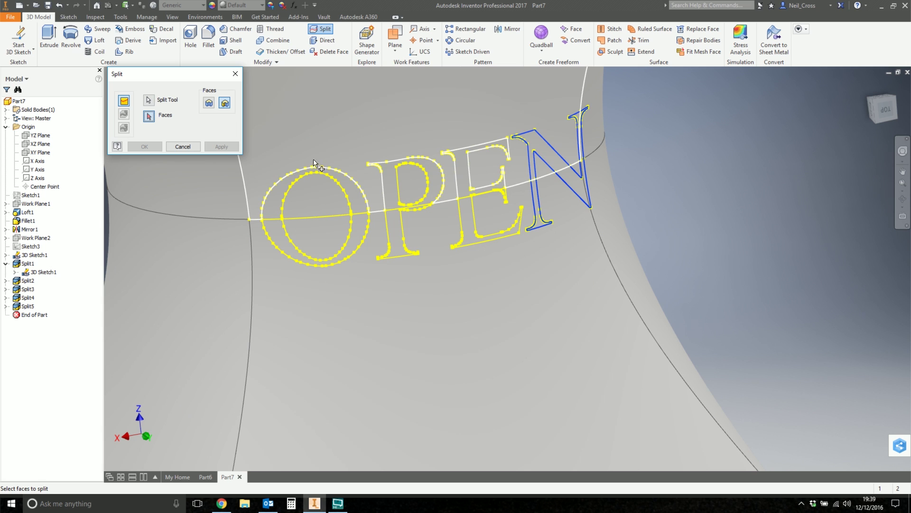
click(499, 120)
click(476, 261)
shift+middle_drag(697, 209, 604, 216)
click(604, 218)
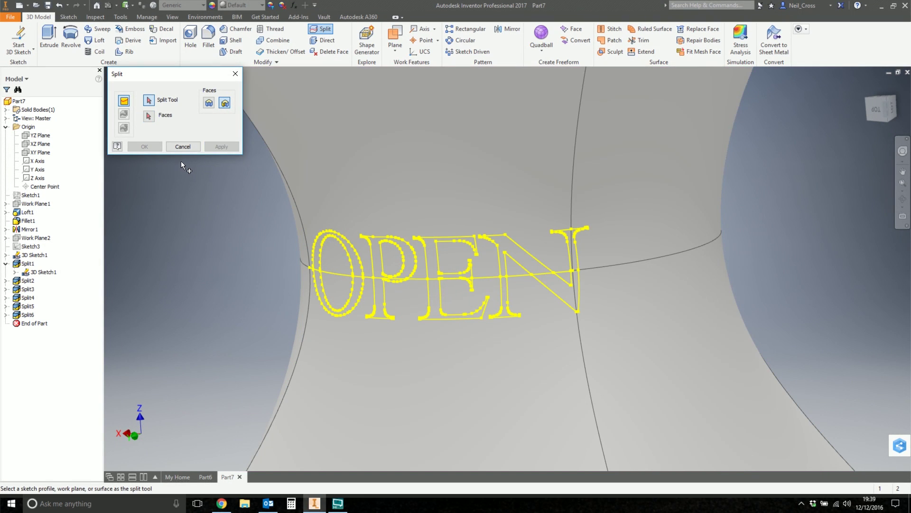
click(183, 148)
Hide the shared 3D sketch that holds the projected OPEN curves.
shift+middle_drag(238, 176, 286, 234)
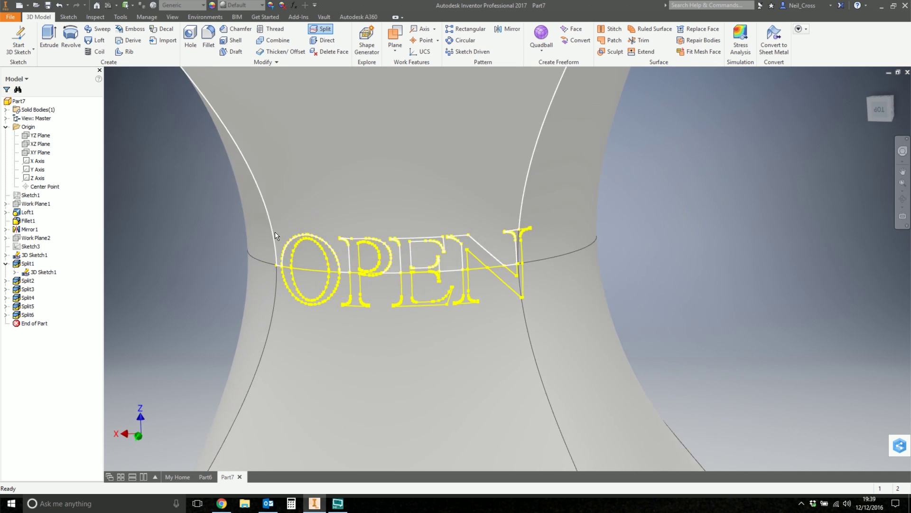
scroll(287, 234, up, 2)
shift+middle_drag(463, 236, 586, 251)
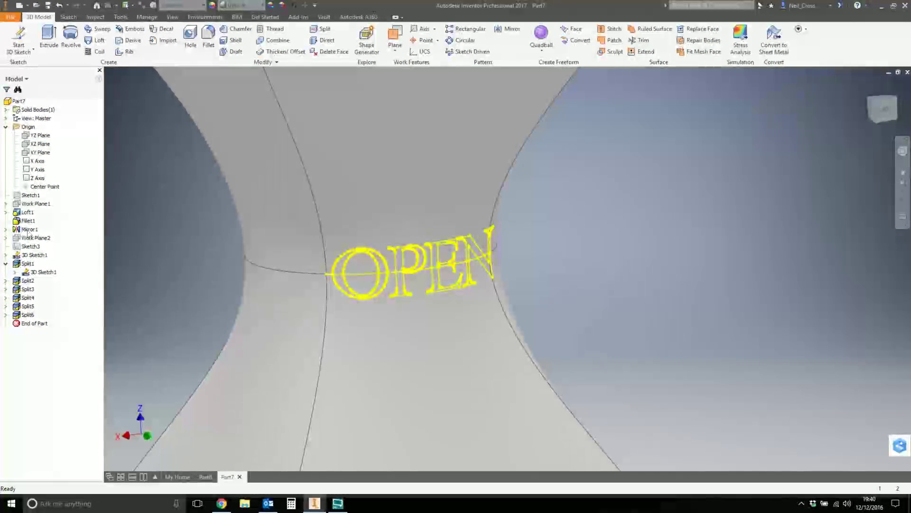
right_click(39, 273)
click(59, 346)
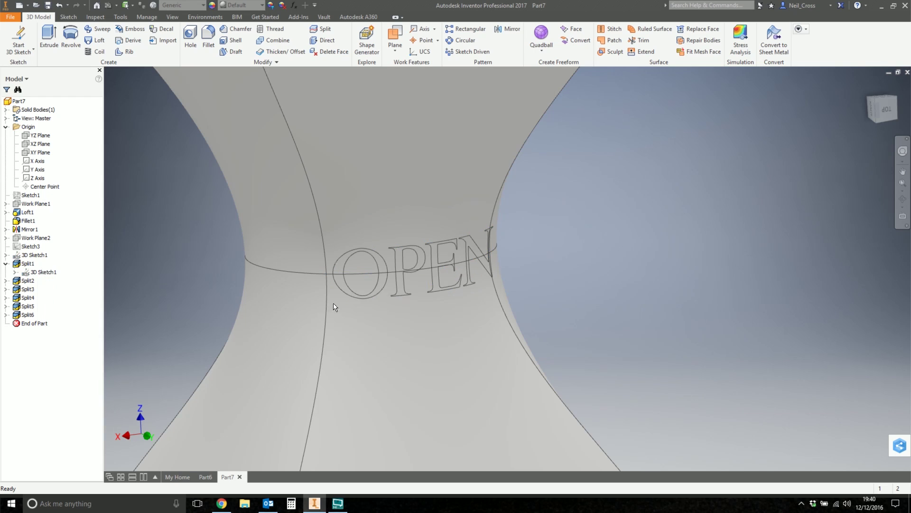
Examine the split OPEN outlines around the waist, switching the visual style to Shaded and back to Shaded with Edges.
mouse_move(383, 294)
shift+middle_down()
mouse_move(654, 261)
mouse_move(628, 281)
mouse_move(621, 269)
shift+middle_up()
key(F5)
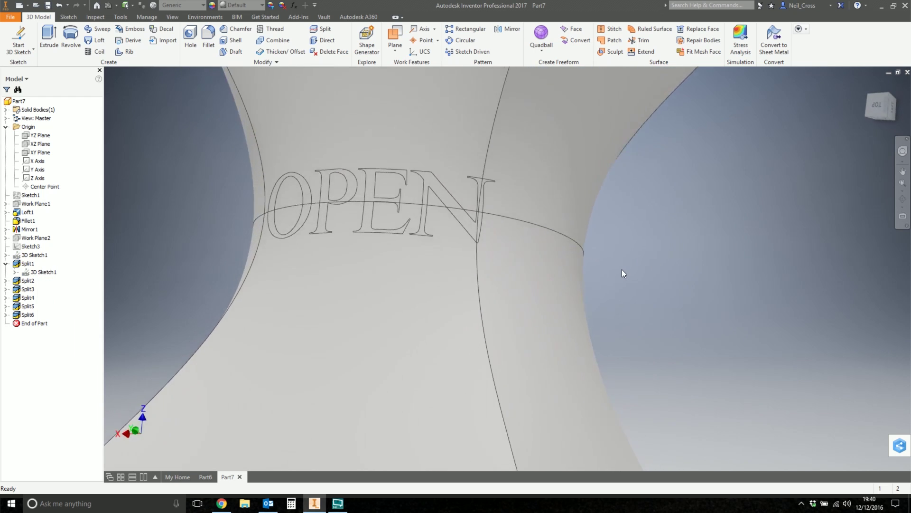
scroll(601, 263, down, 3)
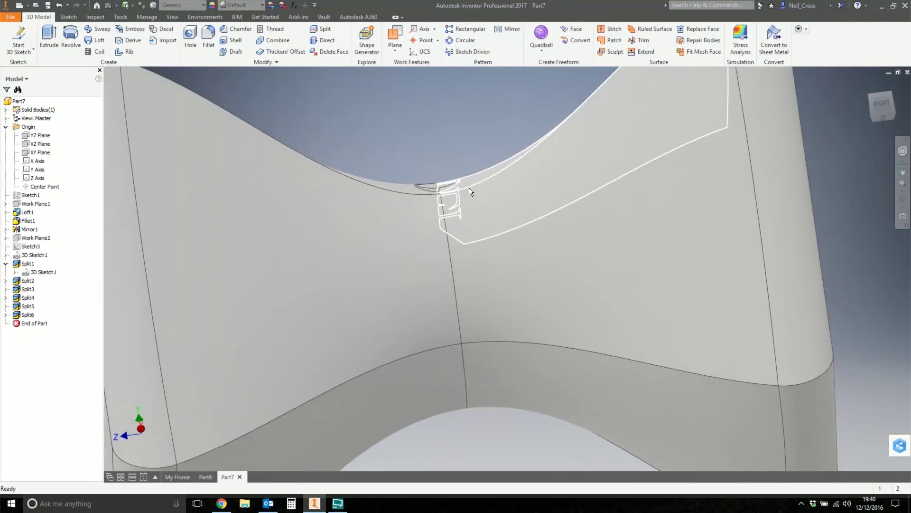
shift+middle_drag(470, 192, 481, 217)
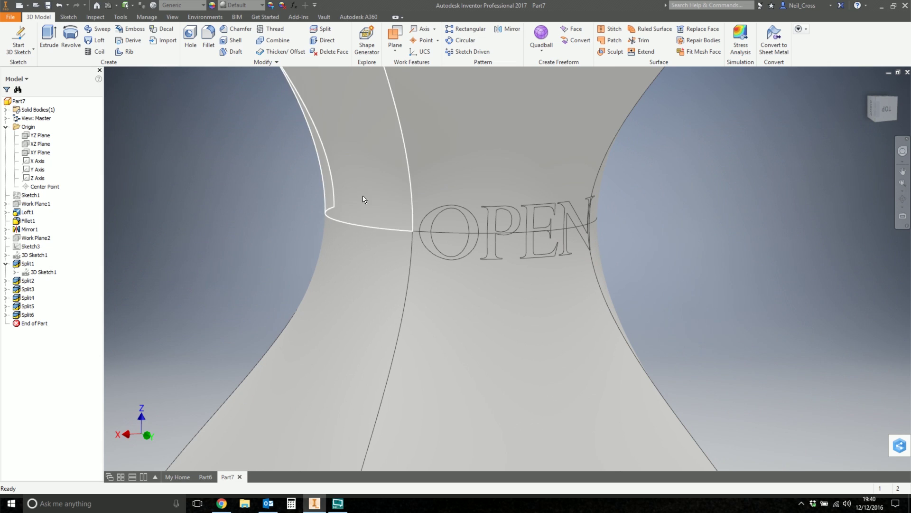
click(173, 16)
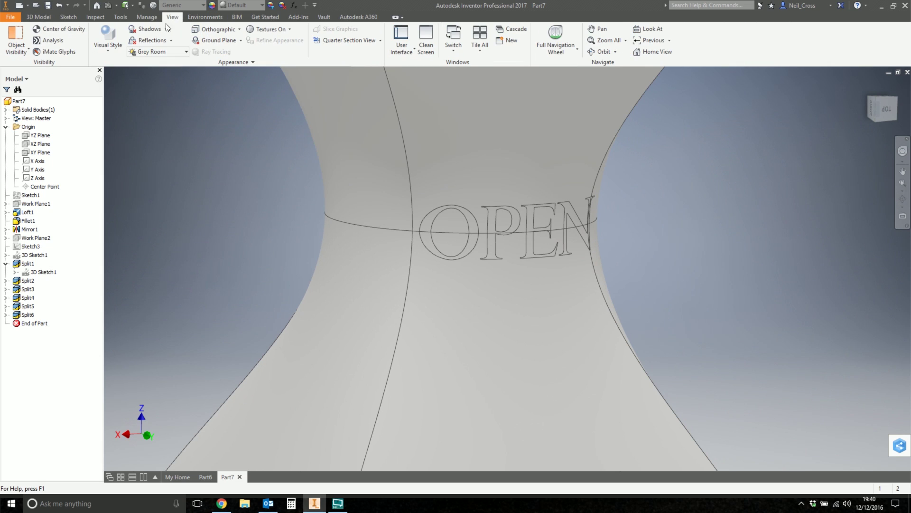
click(105, 38)
click(136, 86)
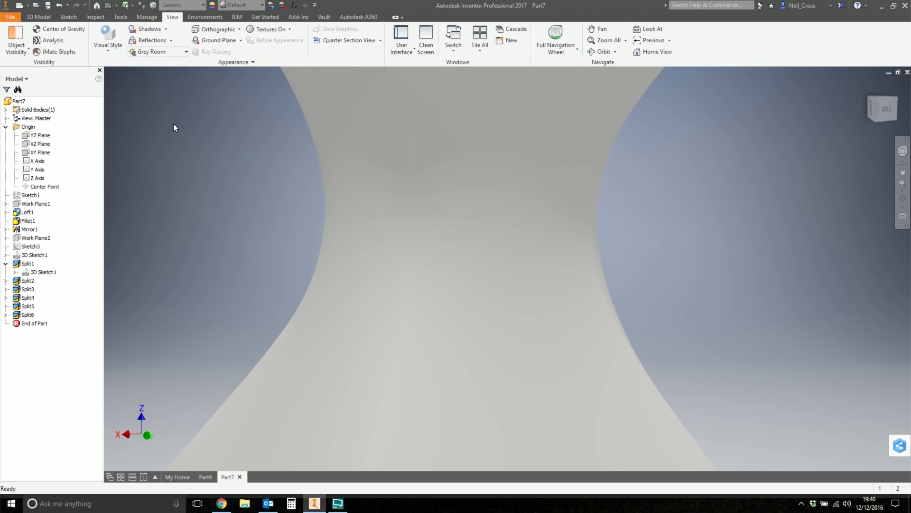
click(108, 42)
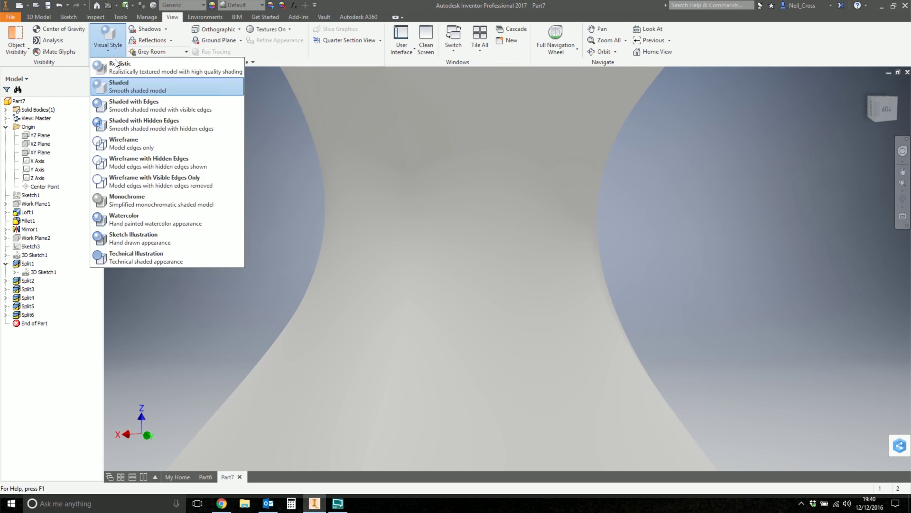
click(127, 108)
Thicken the ring faces of the letter O and the faces of the letter P by 1 mm, with automatic blending off.
click(39, 17)
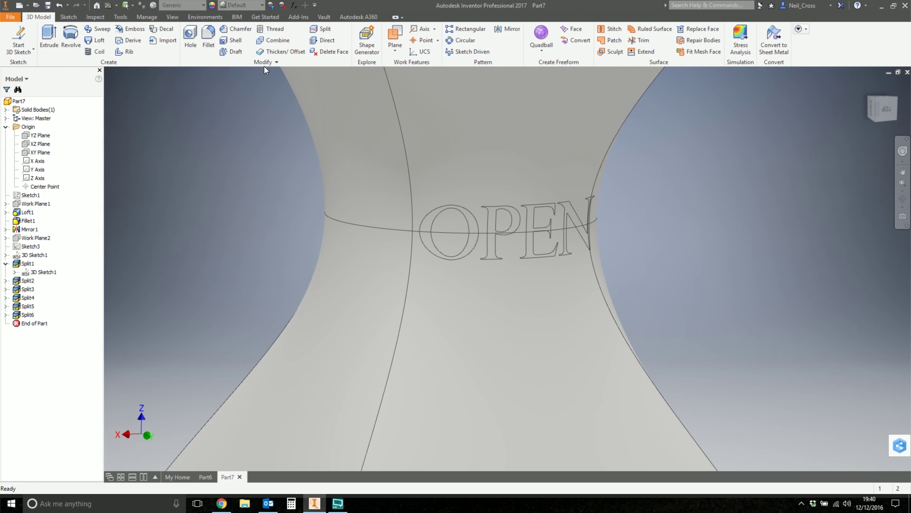
click(278, 55)
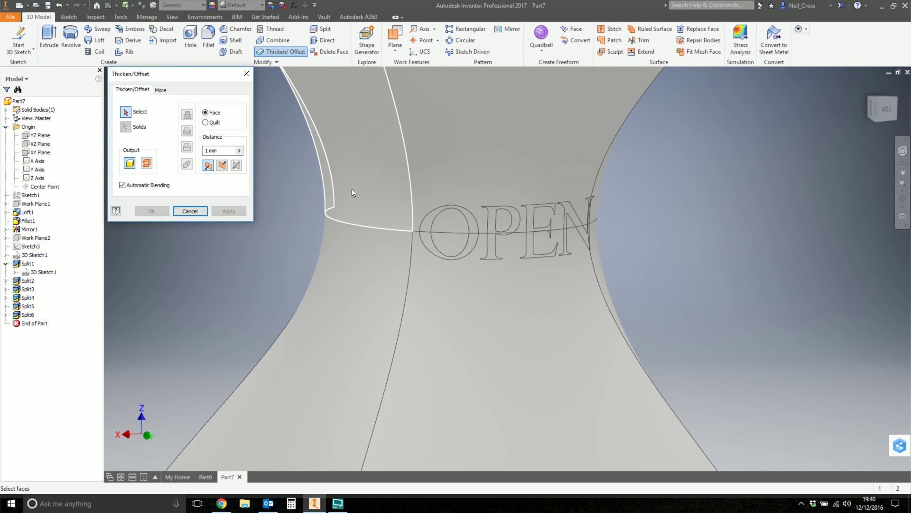
click(428, 245)
shift+middle_drag(421, 356, 460, 272)
scroll(459, 272, down, 1)
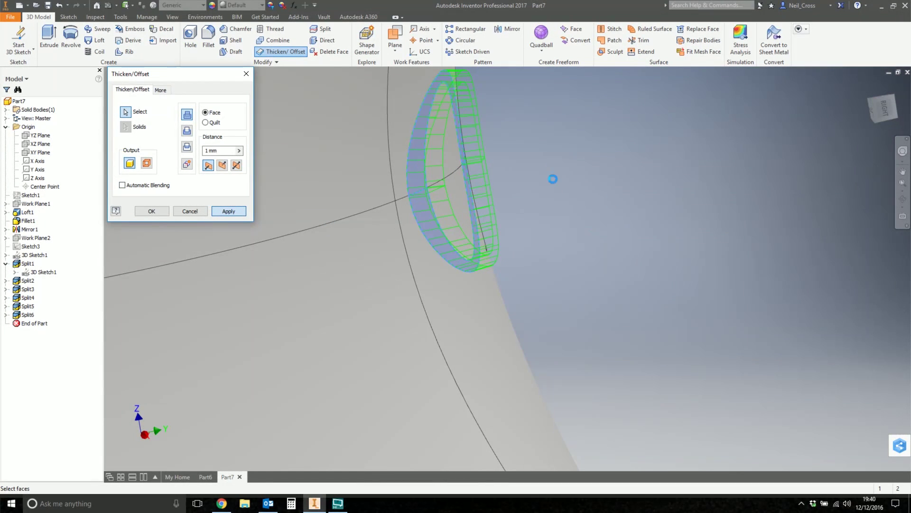
click(228, 211)
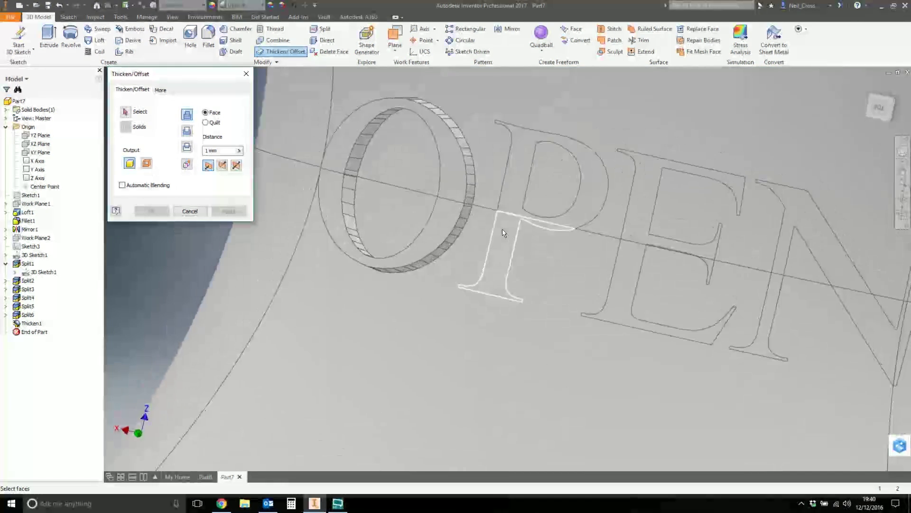
click(407, 158)
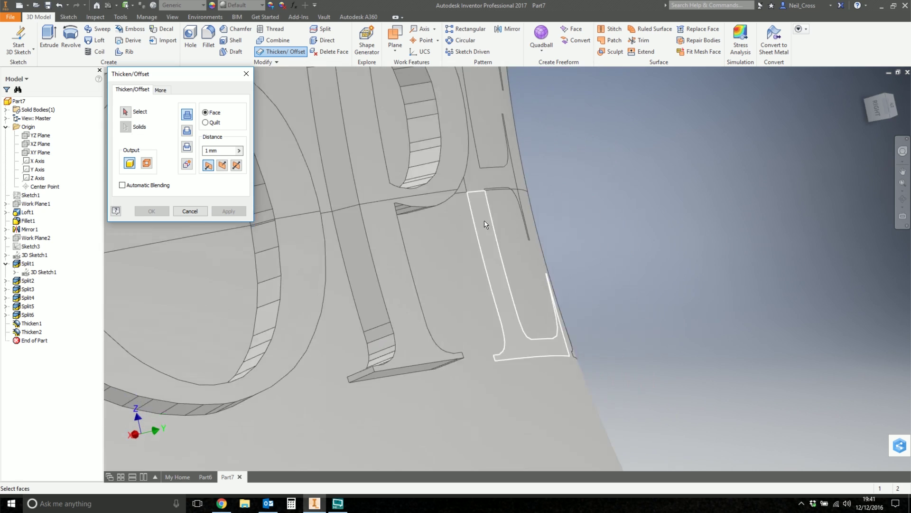
Try to thicken the faces of the letter E by 1 mm, and undo that thickening.
click(494, 227)
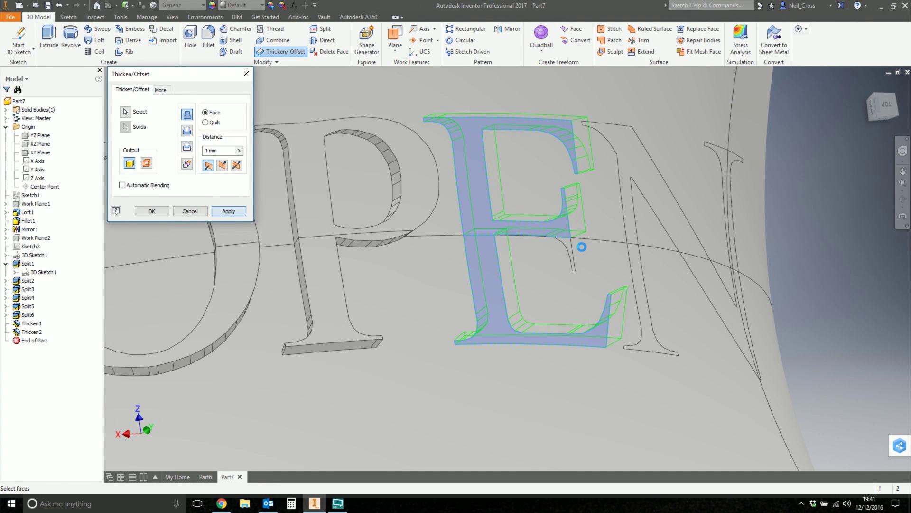
key(Return)
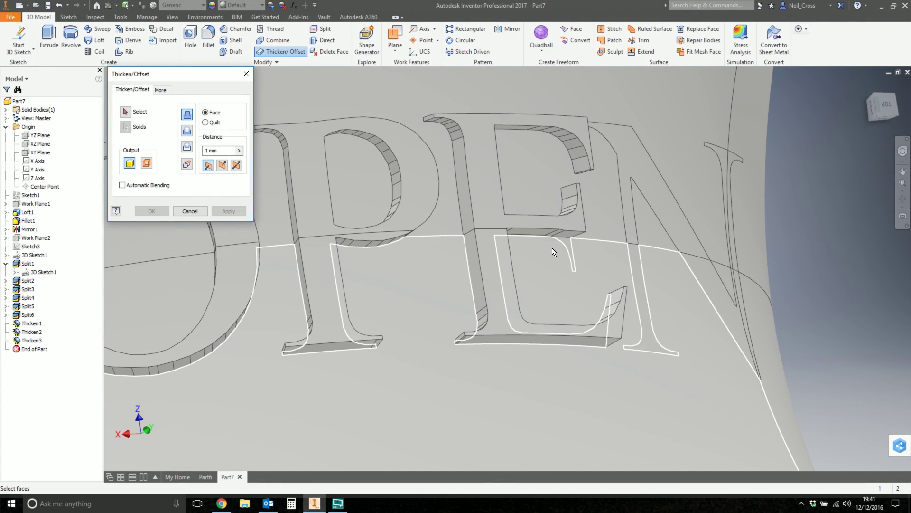
click(190, 210)
key(ctrl+z)
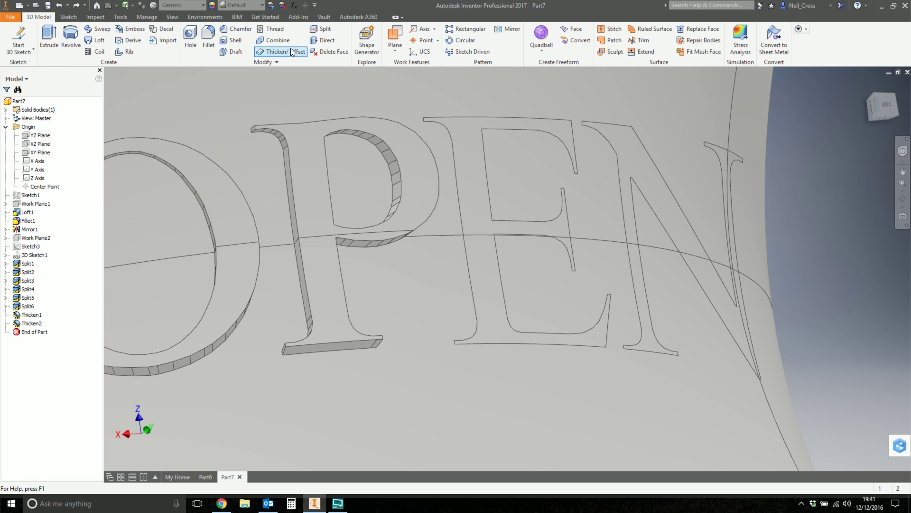
Thicken the upper and lower faces of the letter E by 1 mm.
click(285, 52)
click(492, 199)
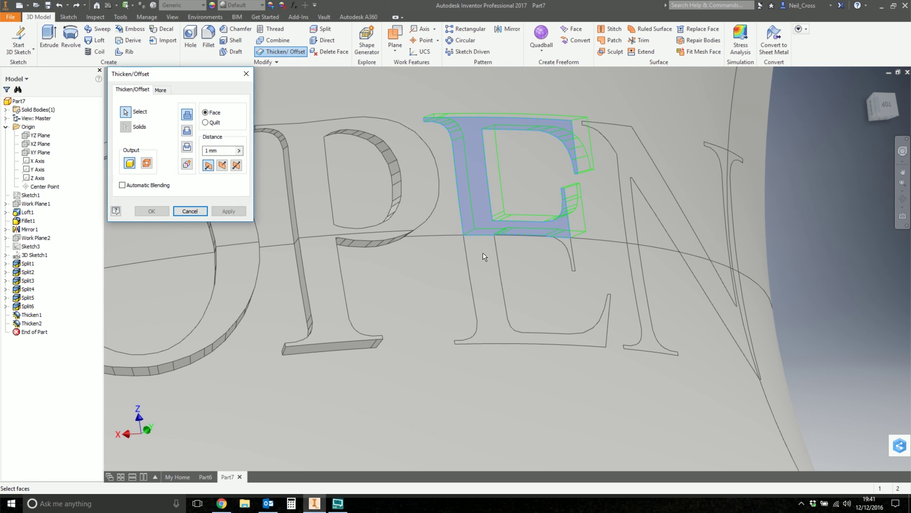
click(479, 289)
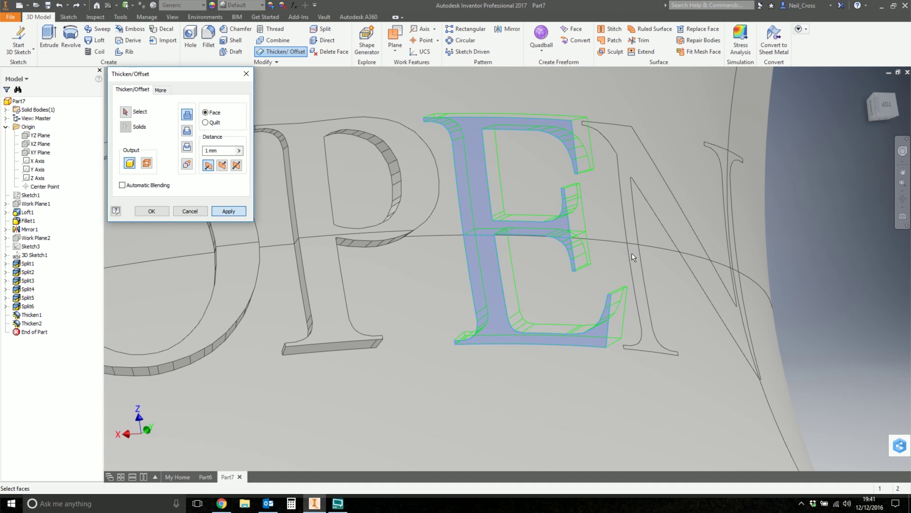
Thicken all faces of the letter N by 1 mm, accepting the approximated solution.
middle_drag(642, 149, 479, 212)
click(477, 214)
click(462, 298)
click(519, 303)
shift+middle_drag(559, 332, 504, 242)
click(489, 214)
click(501, 214)
click(478, 312)
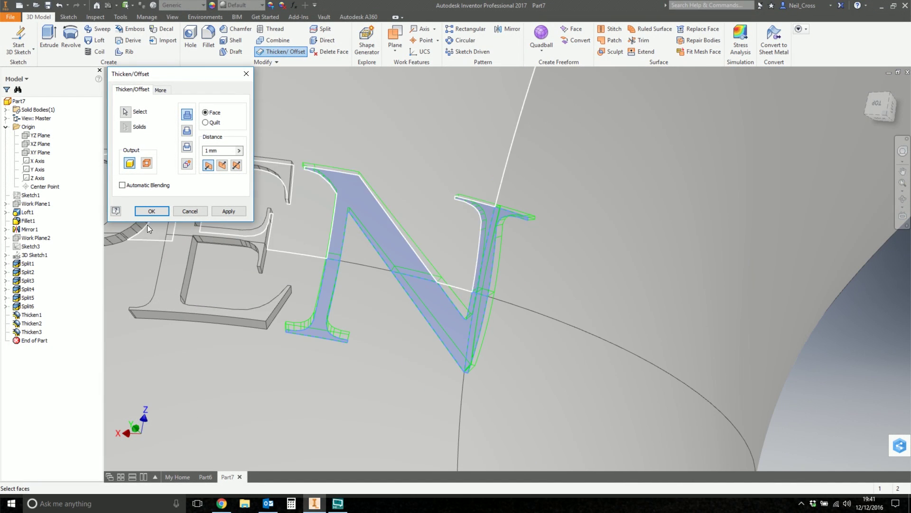
click(230, 211)
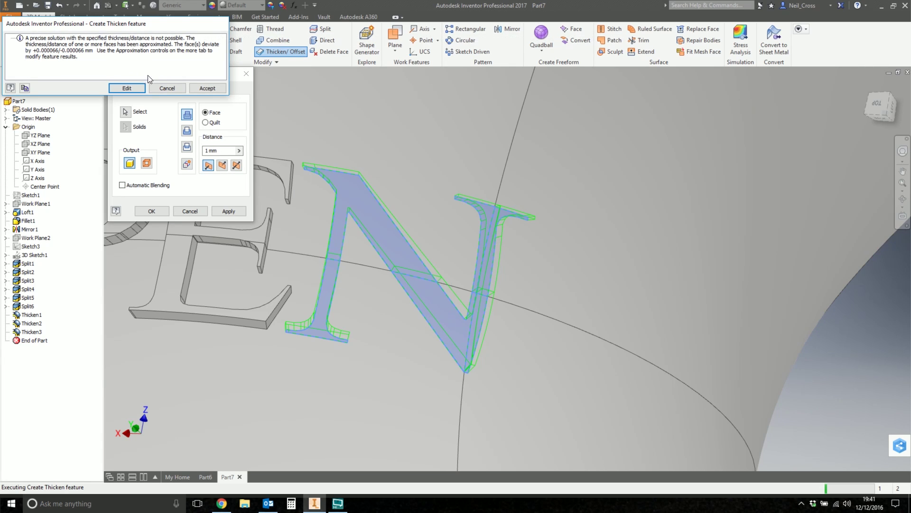
click(207, 88)
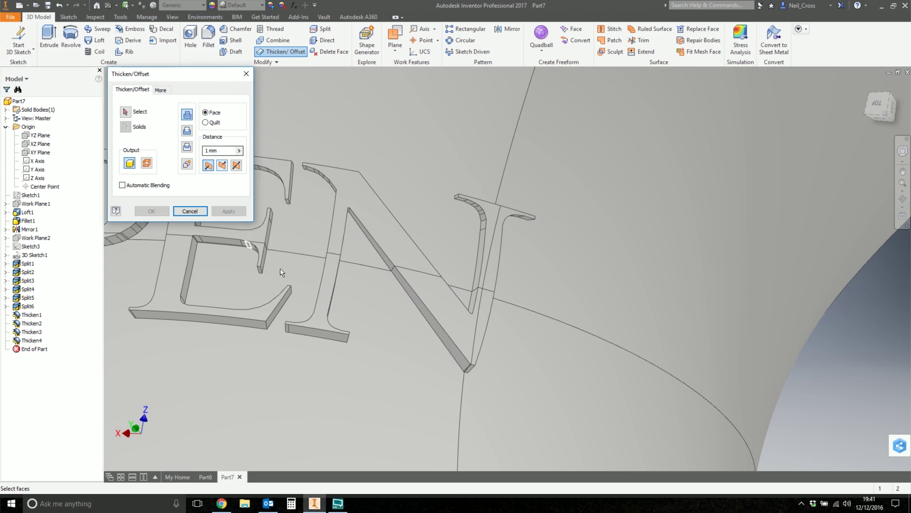
click(190, 210)
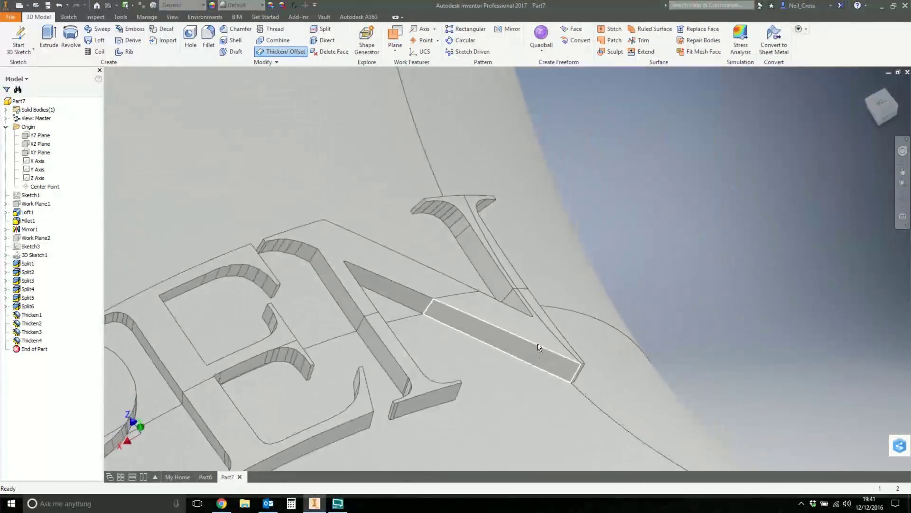
Apply the Black Cast appearance to the four thicken features that form the word OPEN.
shift+middle_drag(539, 347, 454, 322)
key(F6)
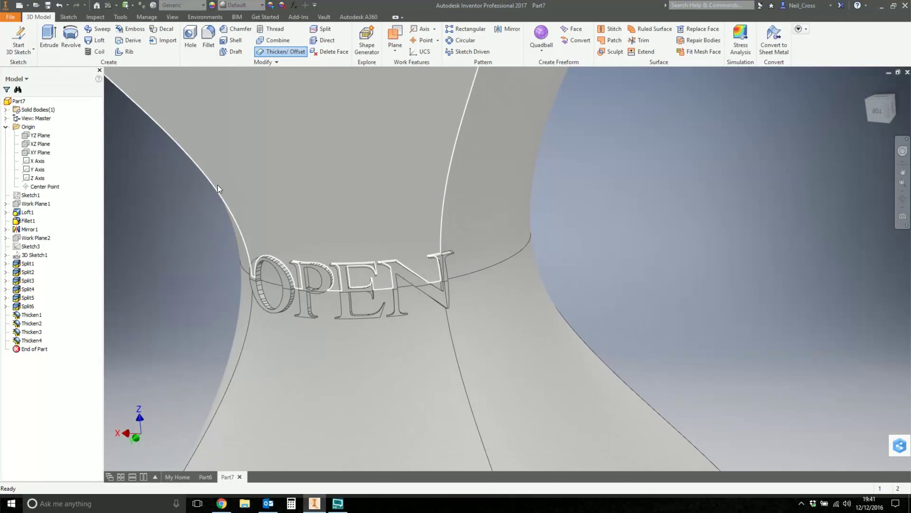
shift+middle_drag(118, 227, 370, 282)
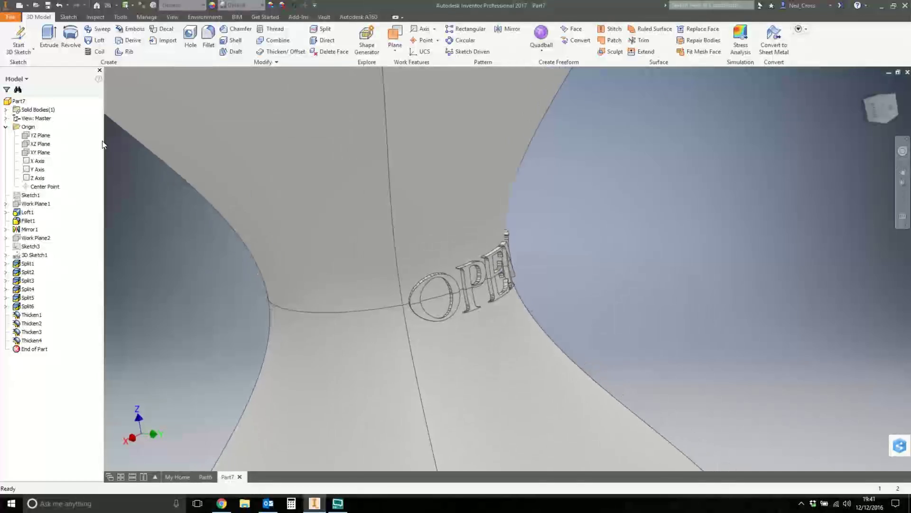
click(37, 342)
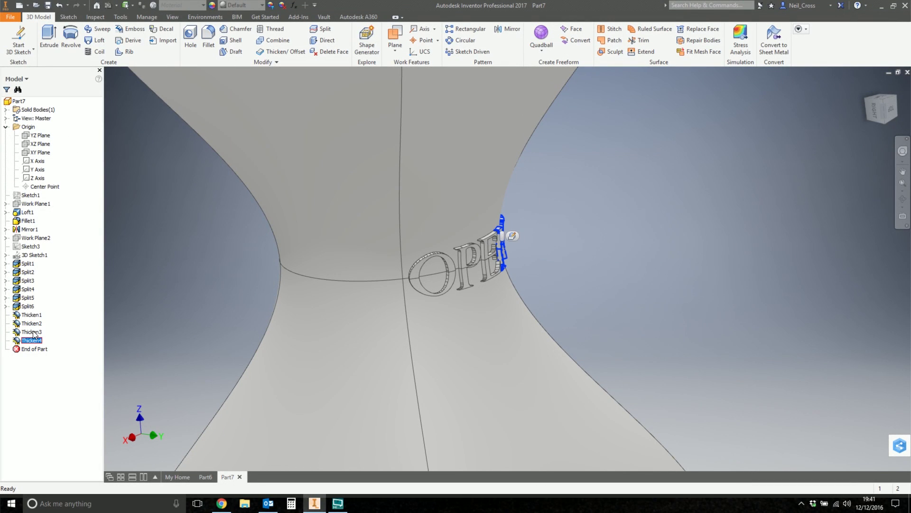
ctrl+click(31, 332)
ctrl+click(31, 323)
ctrl+click(31, 314)
right_click(32, 315)
click(74, 412)
click(154, 106)
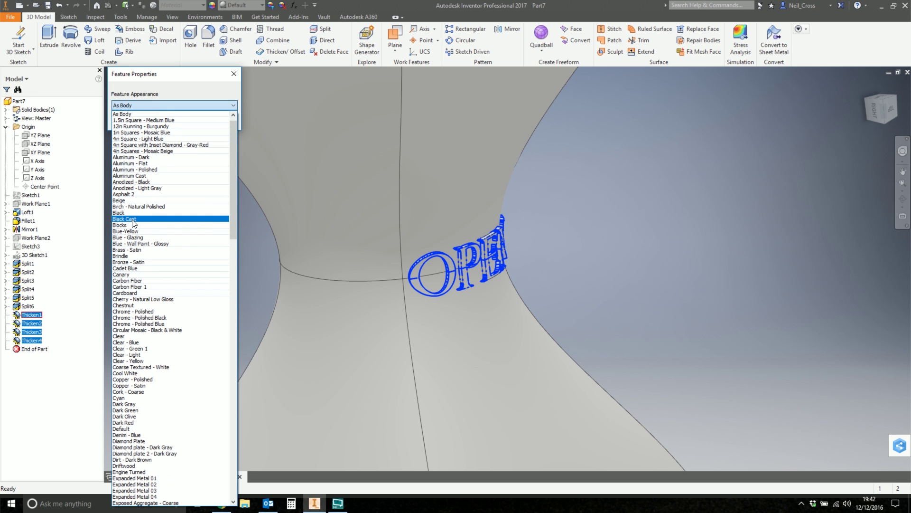
click(130, 220)
click(171, 122)
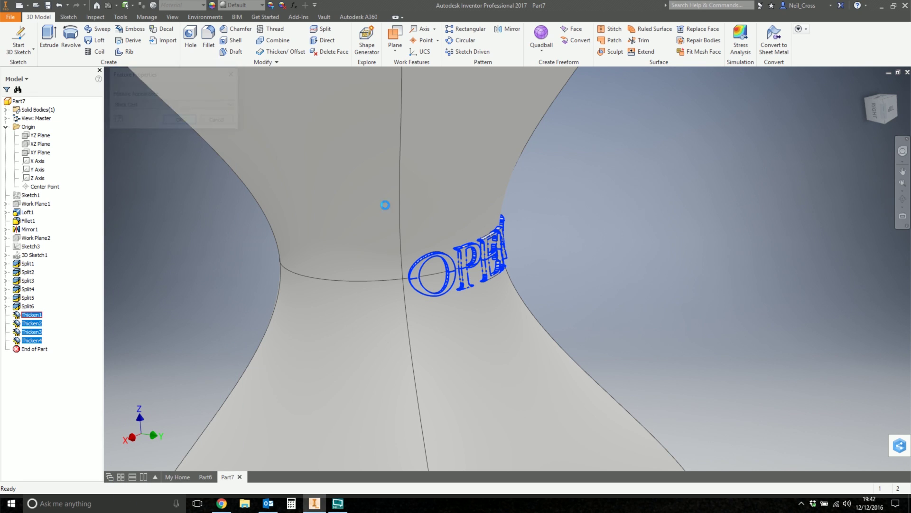
shift+middle_drag(385, 204, 366, 249)
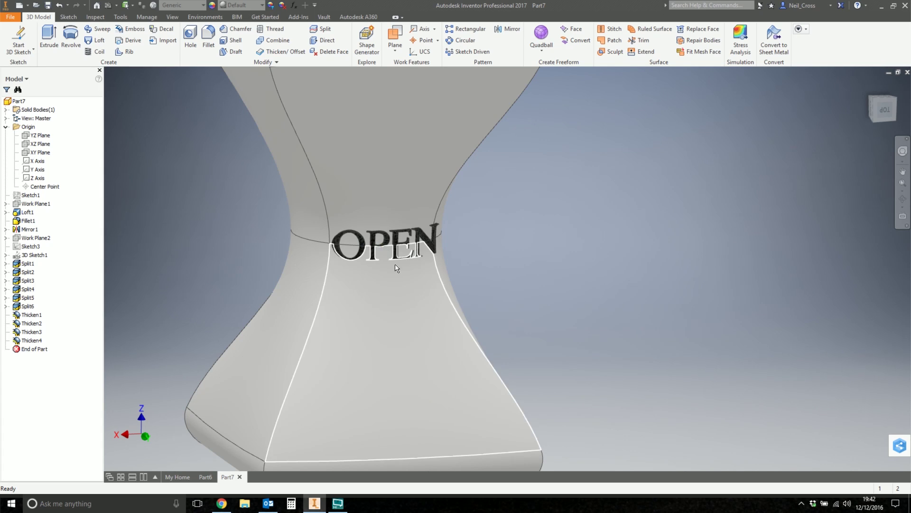
Switch to Part6 and thicken the face of the second digit 2 by 1 mm.
click(205, 477)
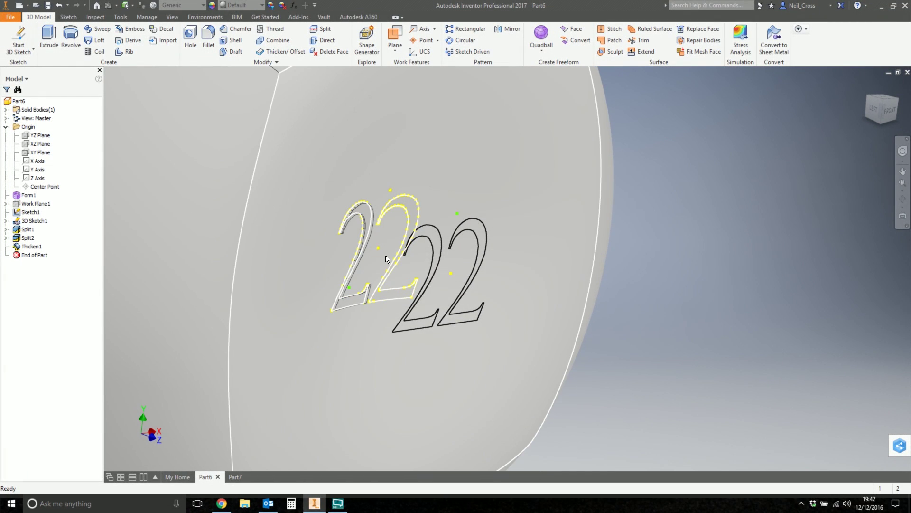
right_drag(364, 236, 381, 190)
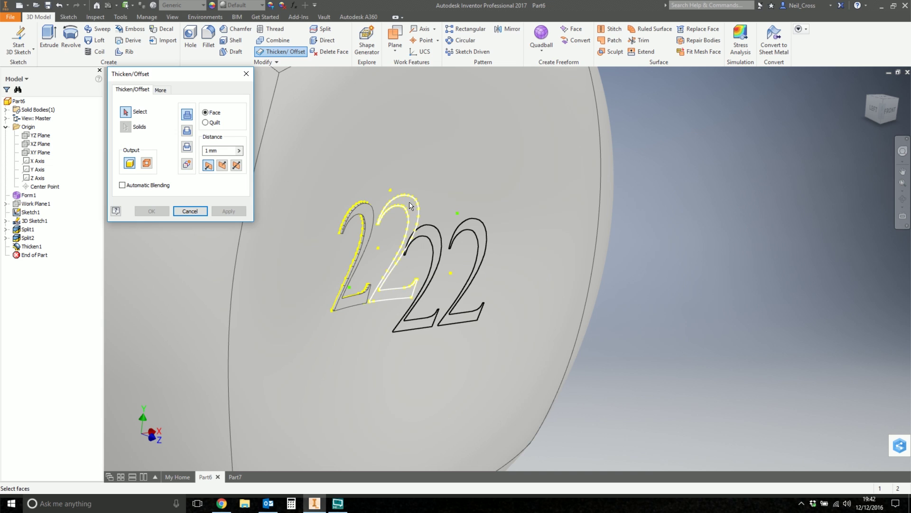
click(413, 221)
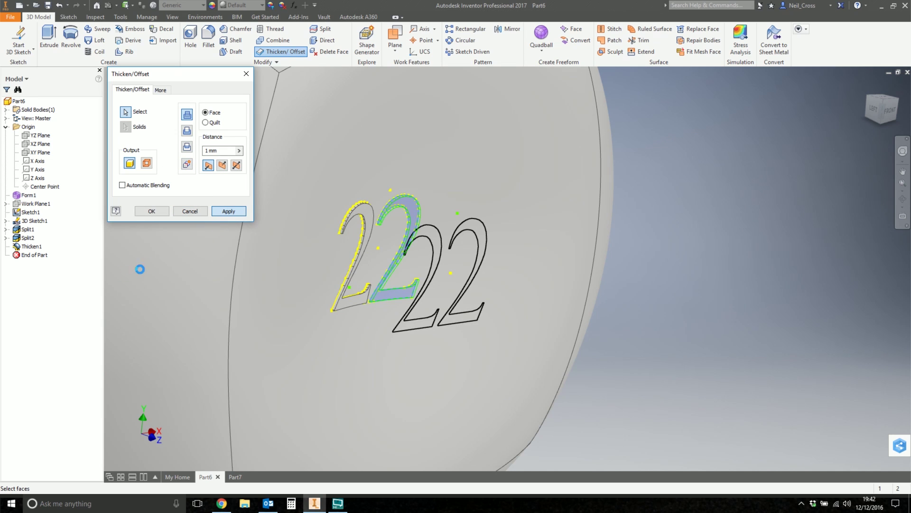
click(185, 211)
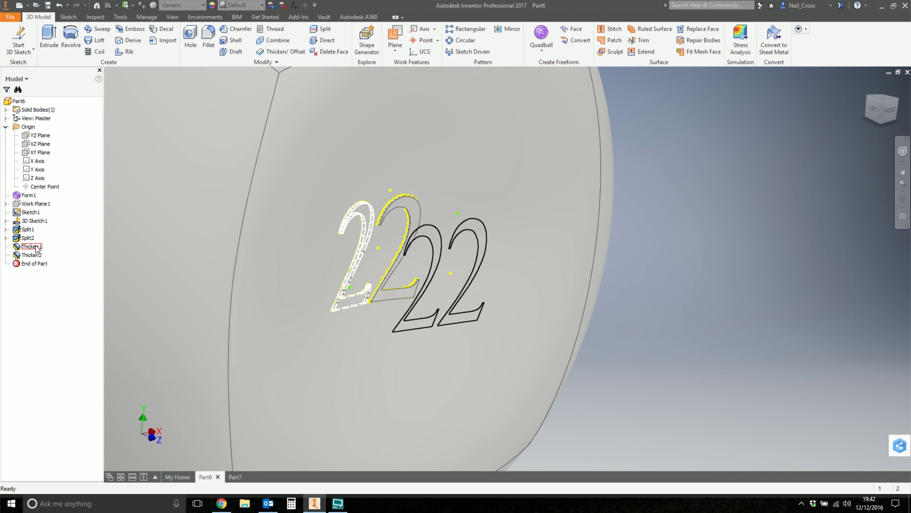
Hide both the flat sketch and the 3D sketch that hold the number 22 outlines.
click(29, 220)
ctrl+click(30, 212)
right_click(31, 212)
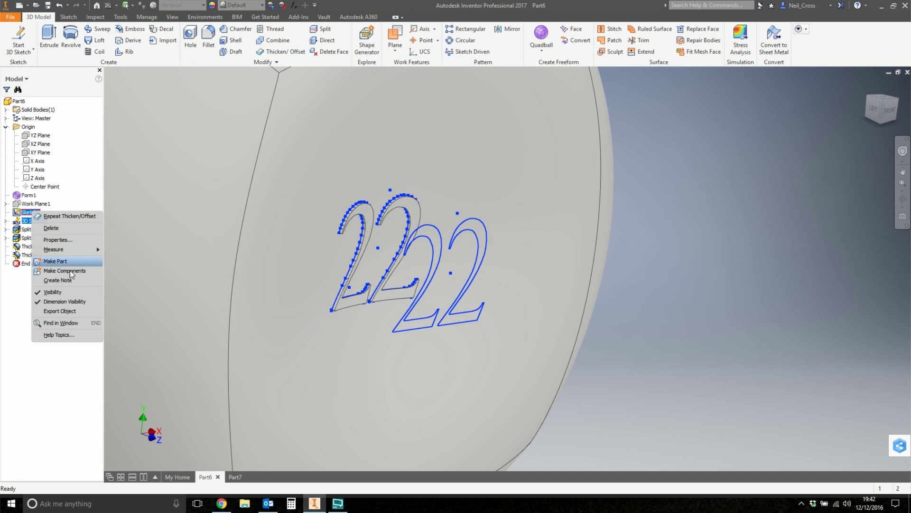
click(55, 292)
Edit the freeform body by pulling the central vertex of the recessed face outward along Z, and finish the freeform.
mouse_move(697, 219)
shift+middle_down()
mouse_move(454, 346)
mouse_move(454, 366)
mouse_move(475, 328)
mouse_move(602, 248)
mouse_move(705, 284)
shift+middle_up()
scroll(705, 280, up, 2)
click(21, 194)
double_click(20, 195)
click(423, 257)
click(80, 41)
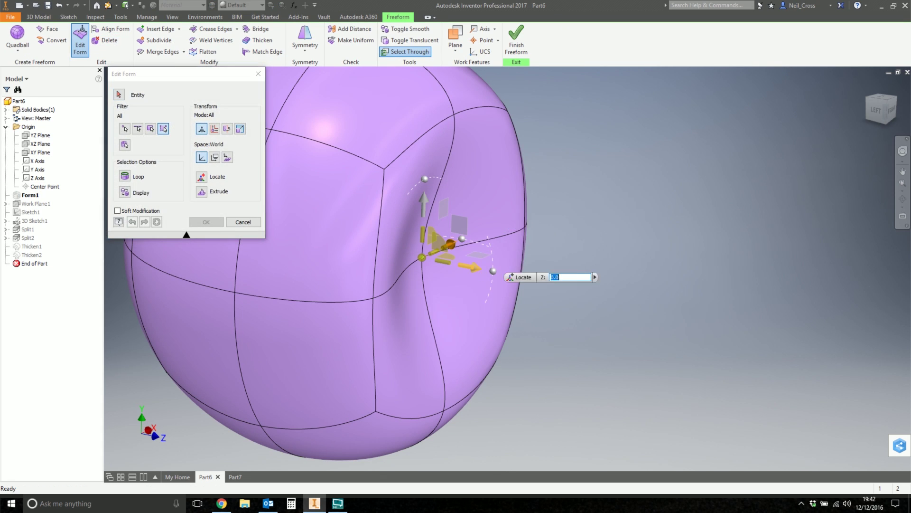
drag(470, 267, 510, 274)
click(197, 221)
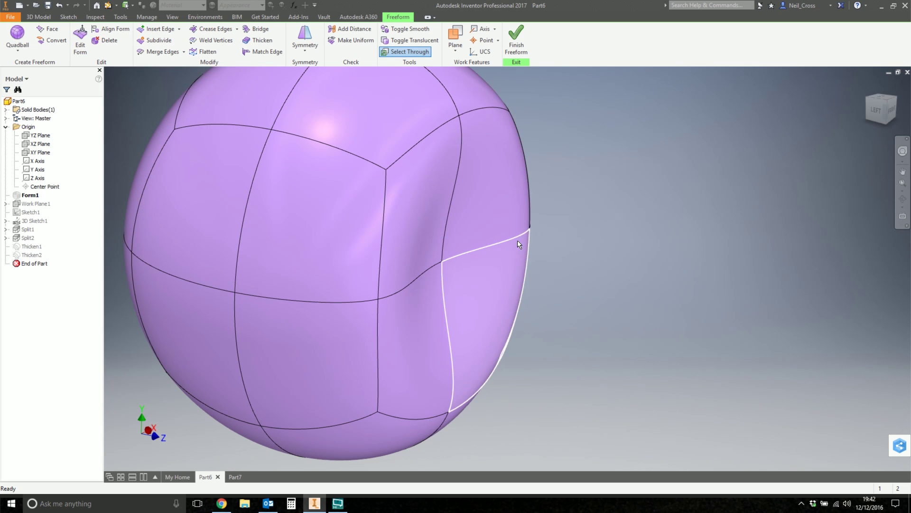
click(517, 43)
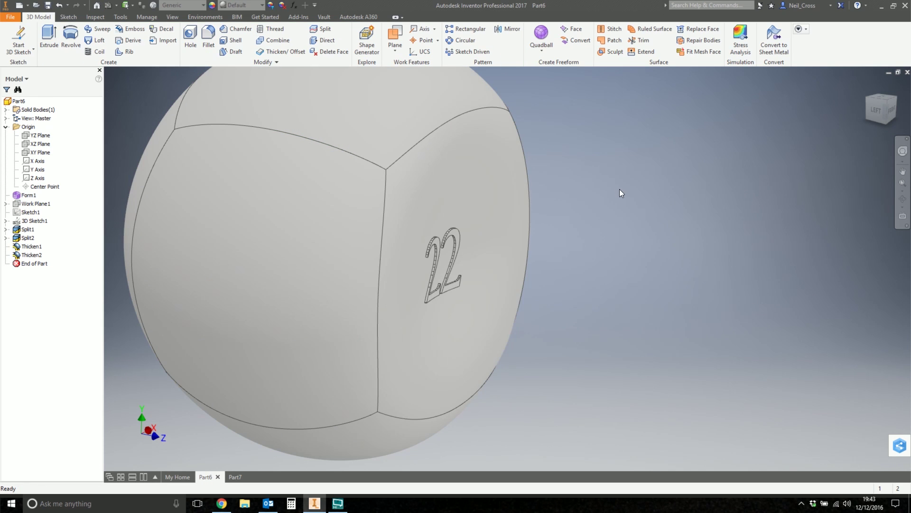
shift+middle_drag(528, 317, 612, 283)
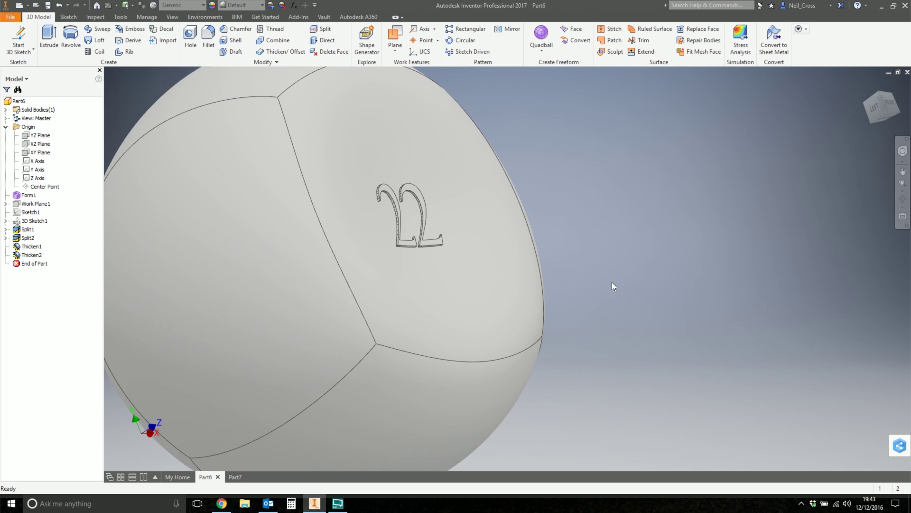